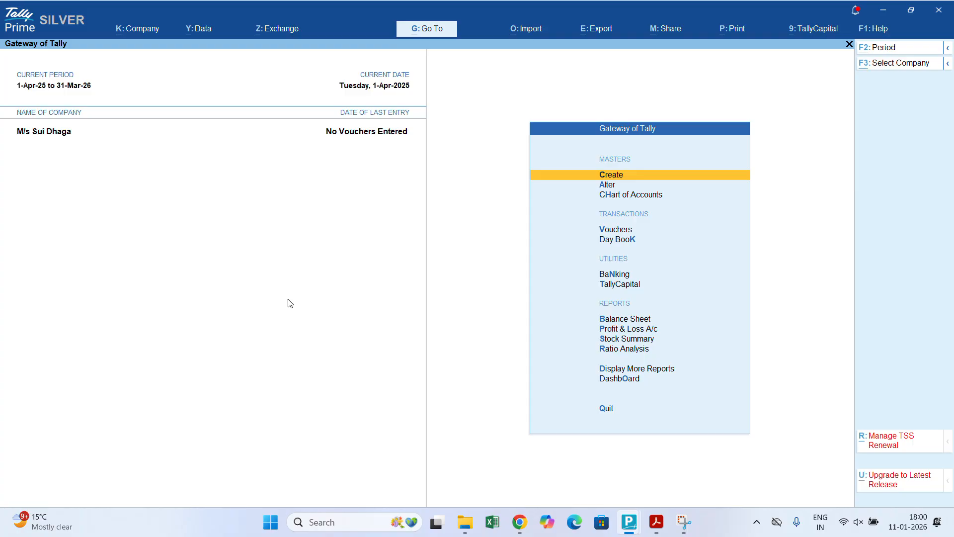
- Open the company M/s Sui Dhaga for alteration, review its address, state and financial year details, and exit without saving
key("alt+k")
key("Down")
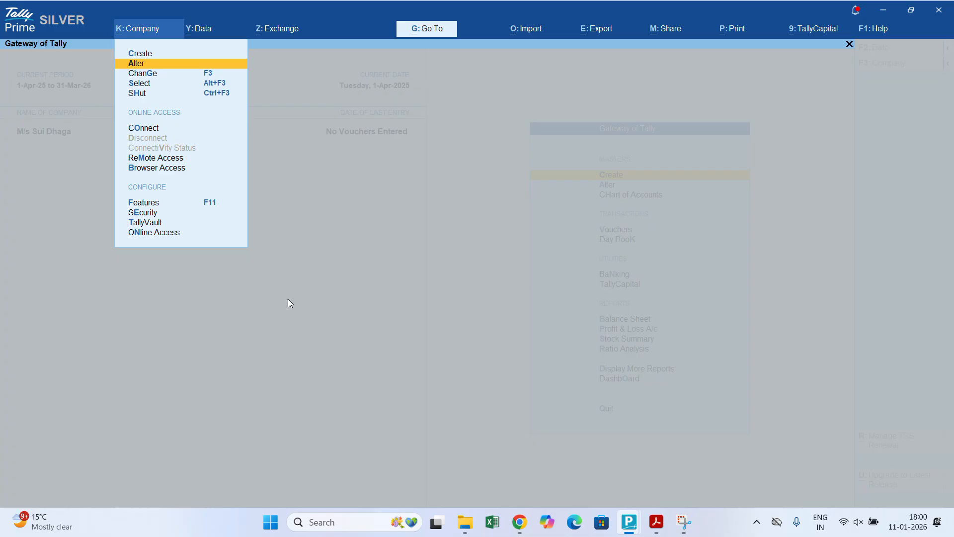
key("Return")
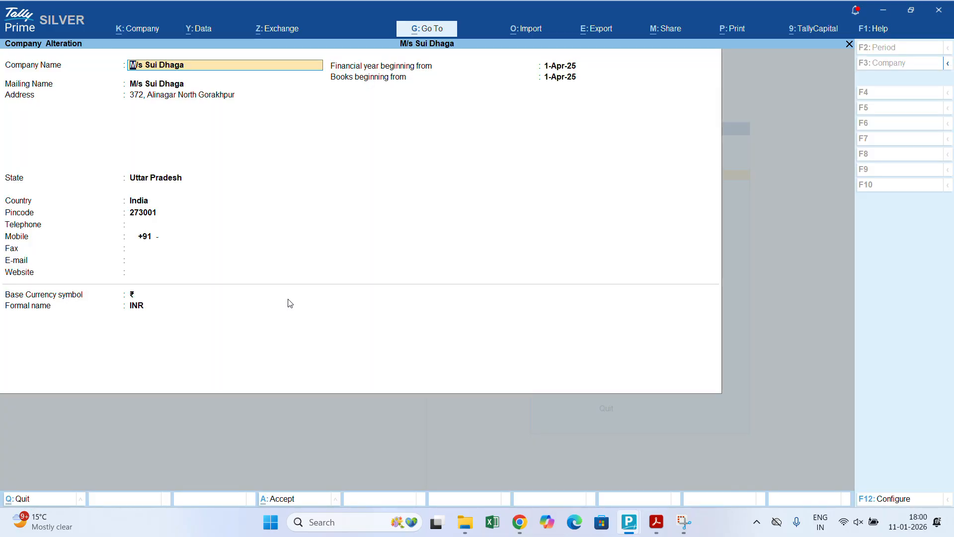
key("Return")
key("Return")
key("Return")
key("Return")
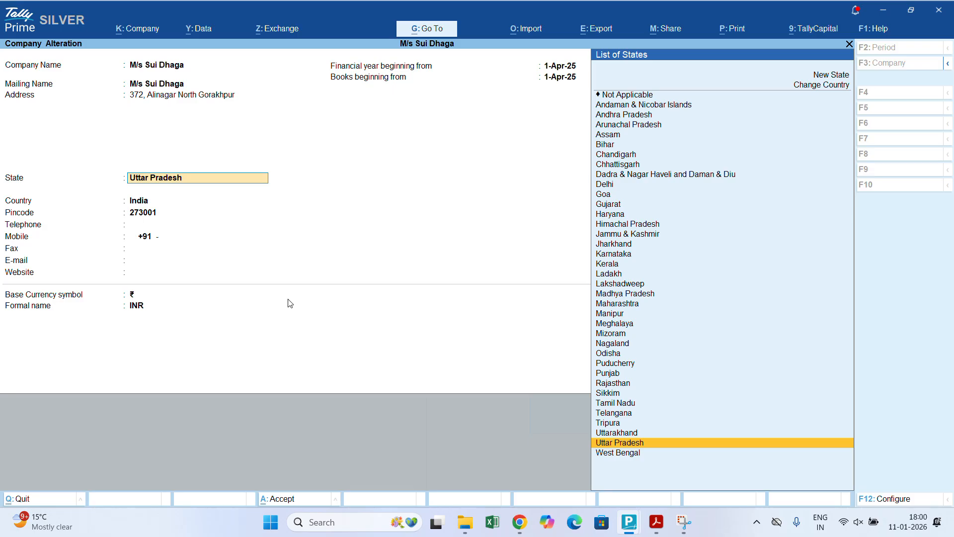
key("Return")
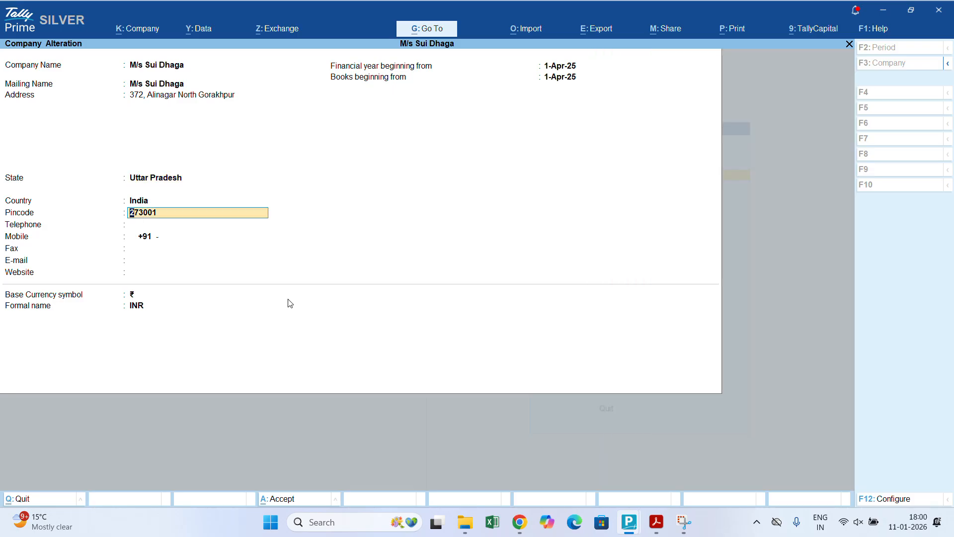
key("Return")
key("Return")
key("Return")
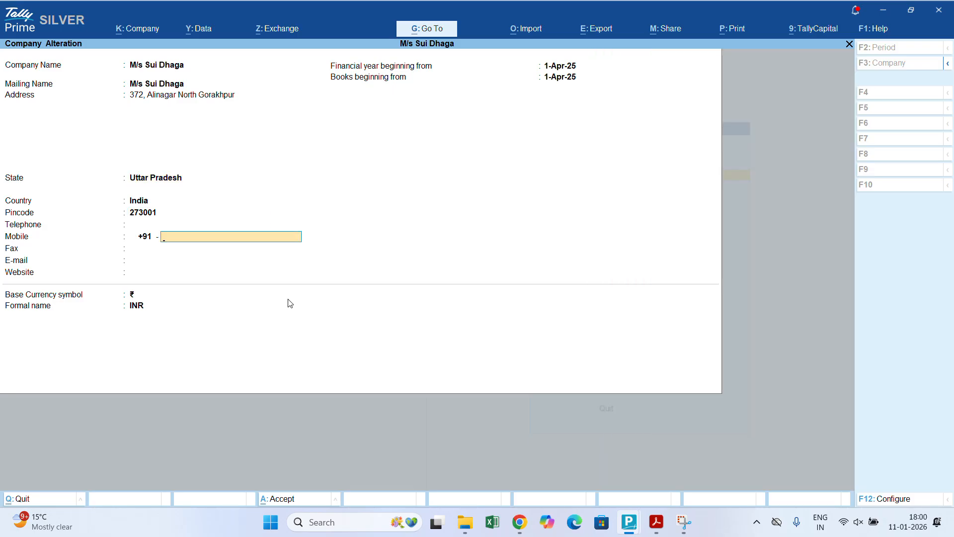
key("Return")
key("Return")
key("Return")
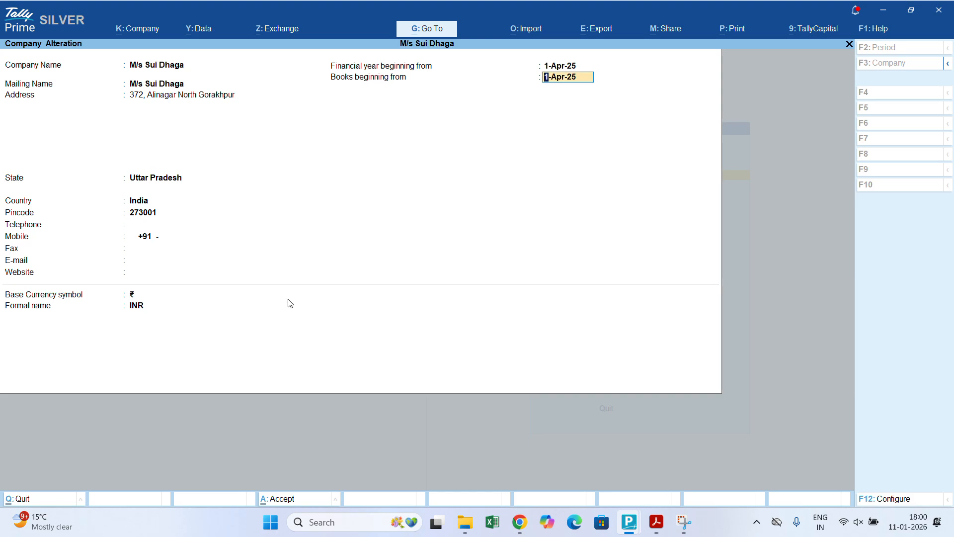
key("ctrl")
key("Escape")
key("y")
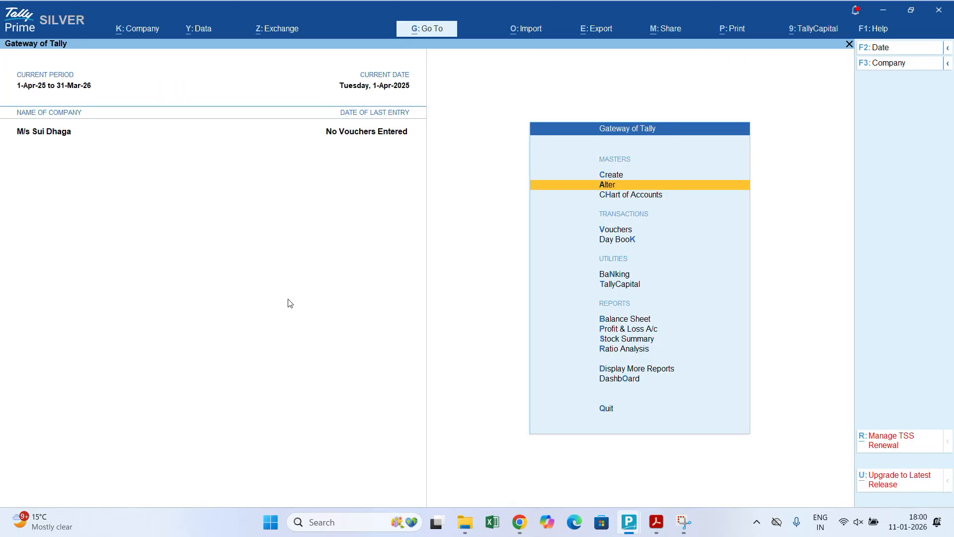
key("Up")
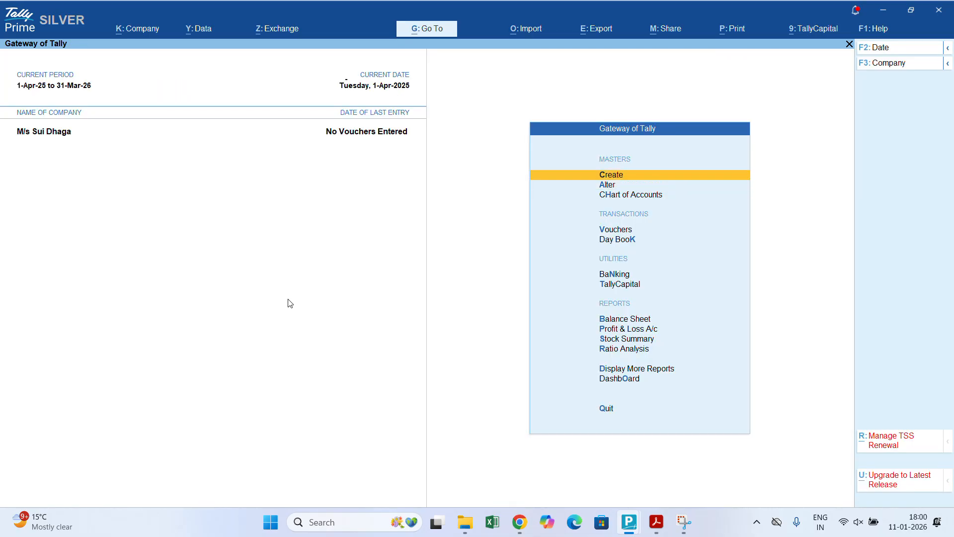
key("Return")
key("Return")
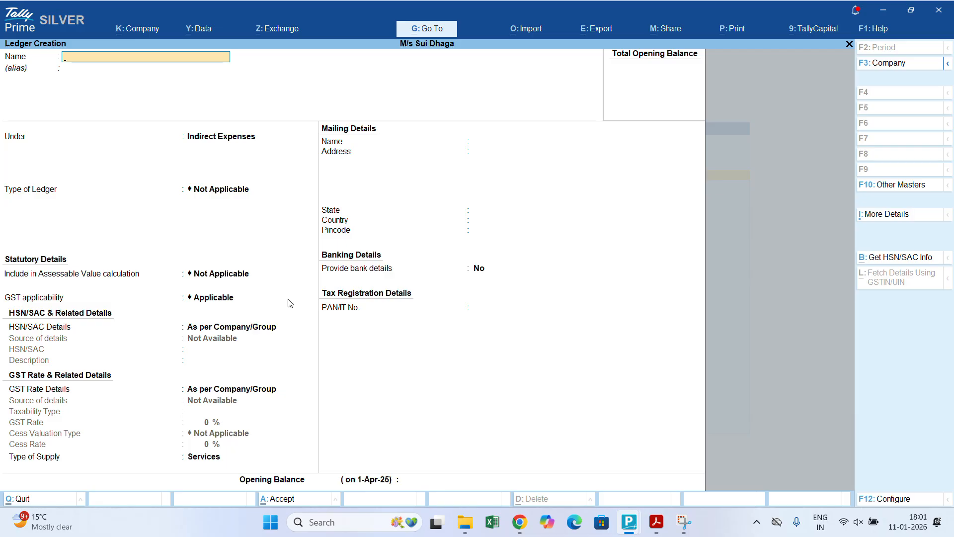
key("Escape")
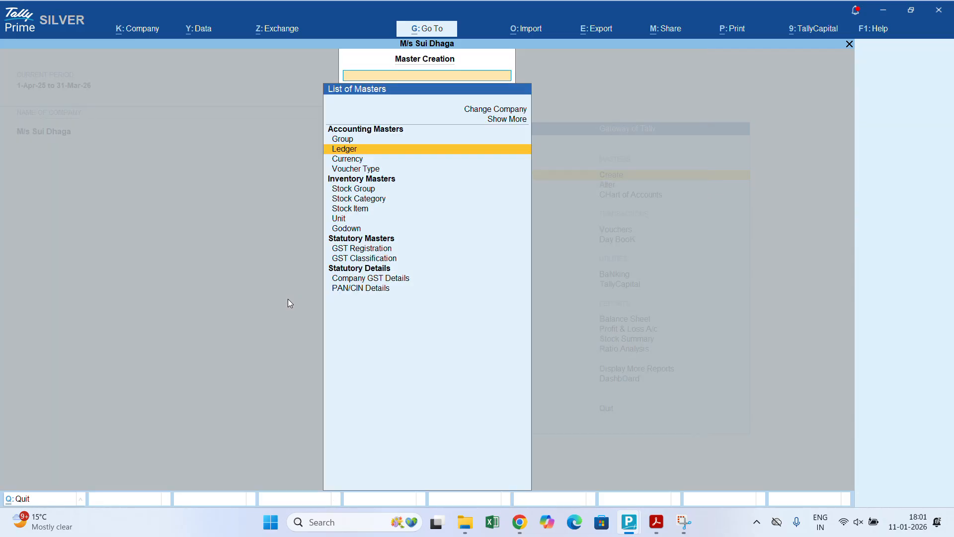
key("Down")
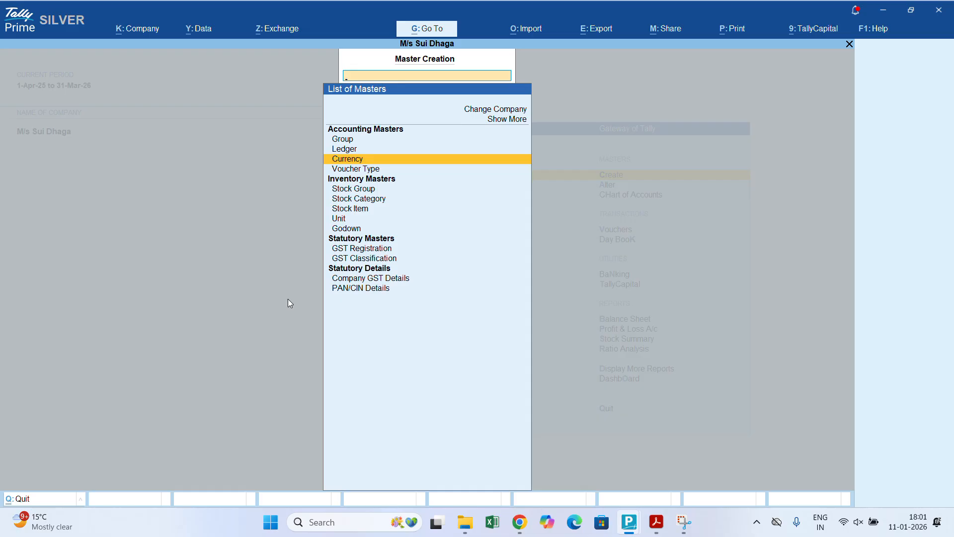
key("Escape")
- Open the list of existing ledgers for alteration
key("Down")
key("Return")
key("Down")
key("Down")
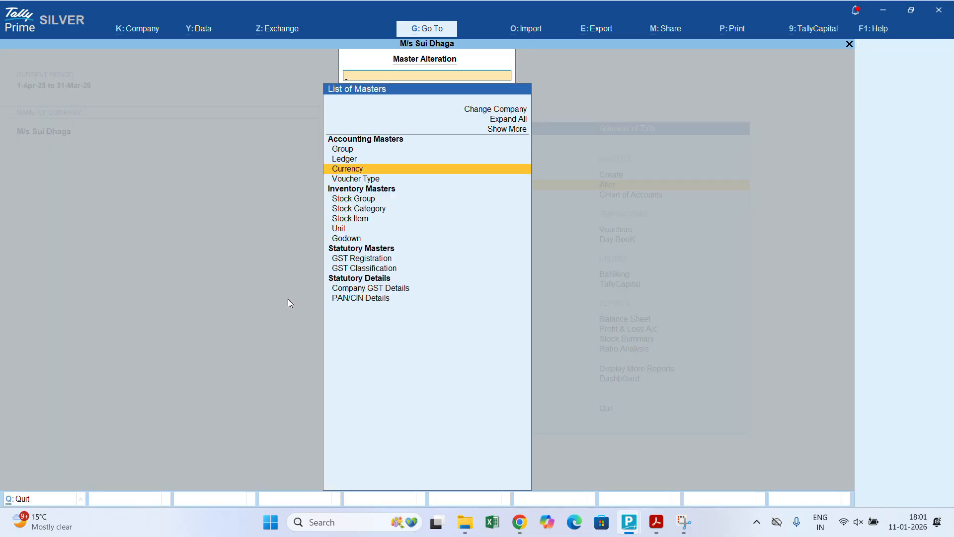
key("Up")
key("Return")
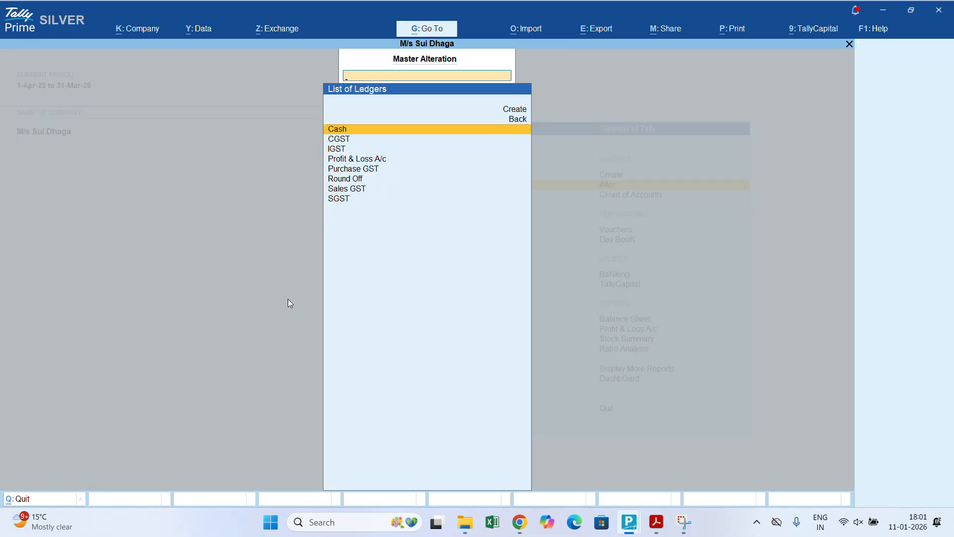
- Review the CGST ledger's group, type of duty and tax type, and exit it without saving
key("Down")
key("Return")
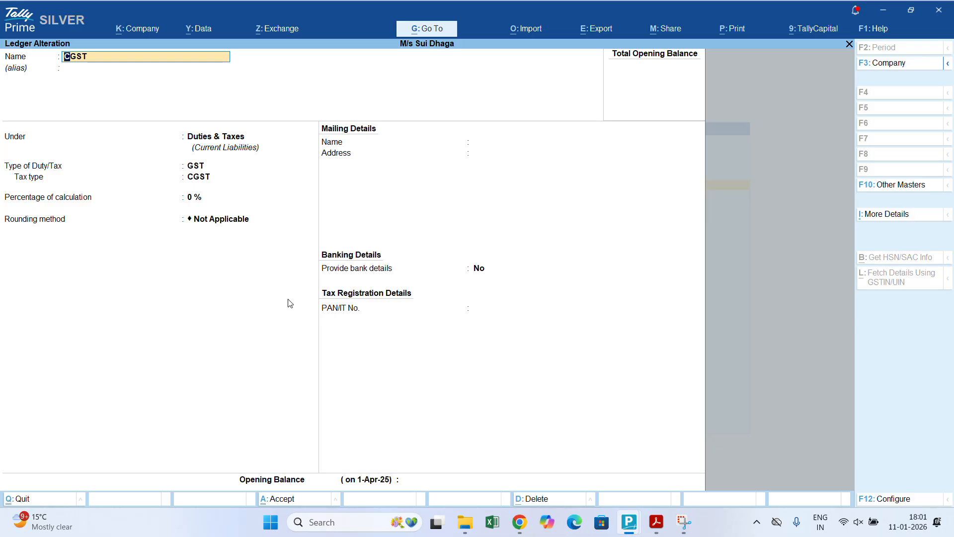
key("Return")
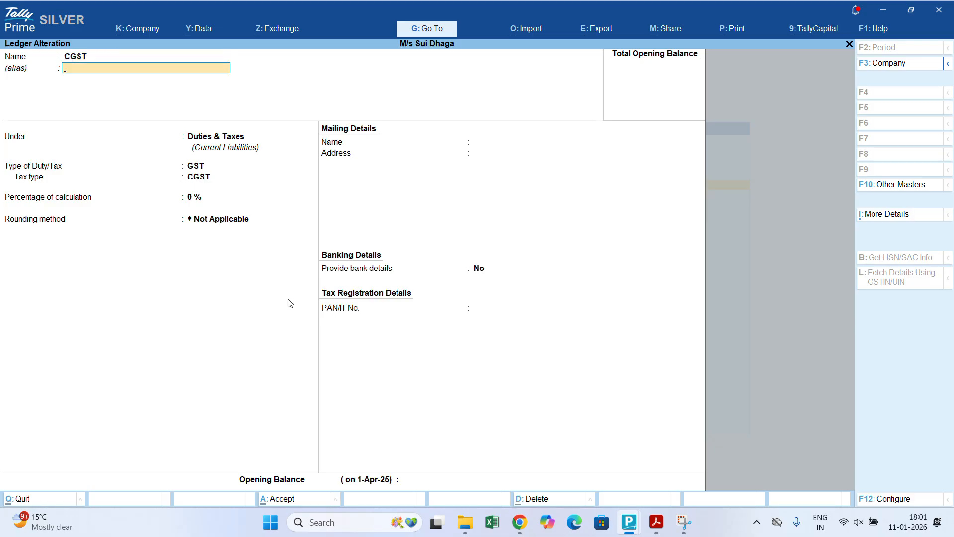
key("Return")
key("Return")
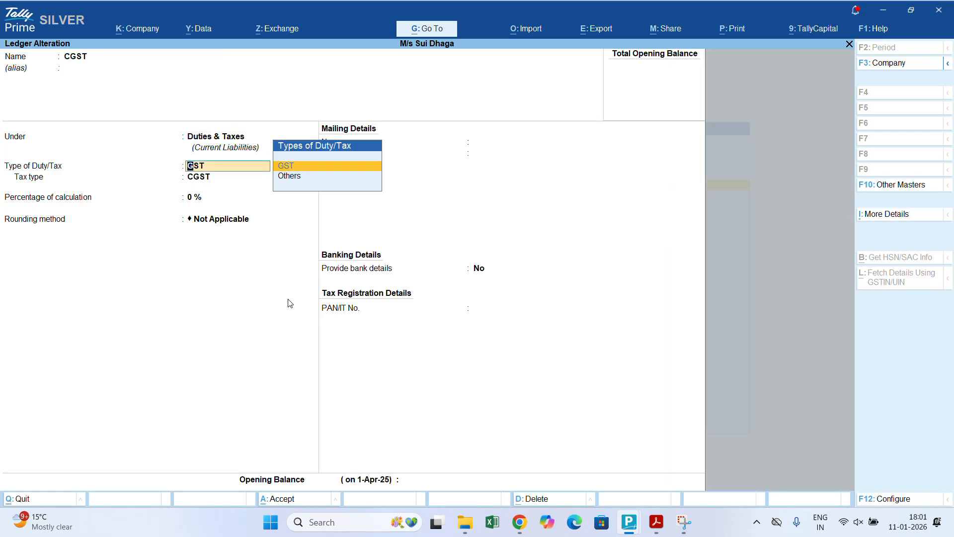
key("Return")
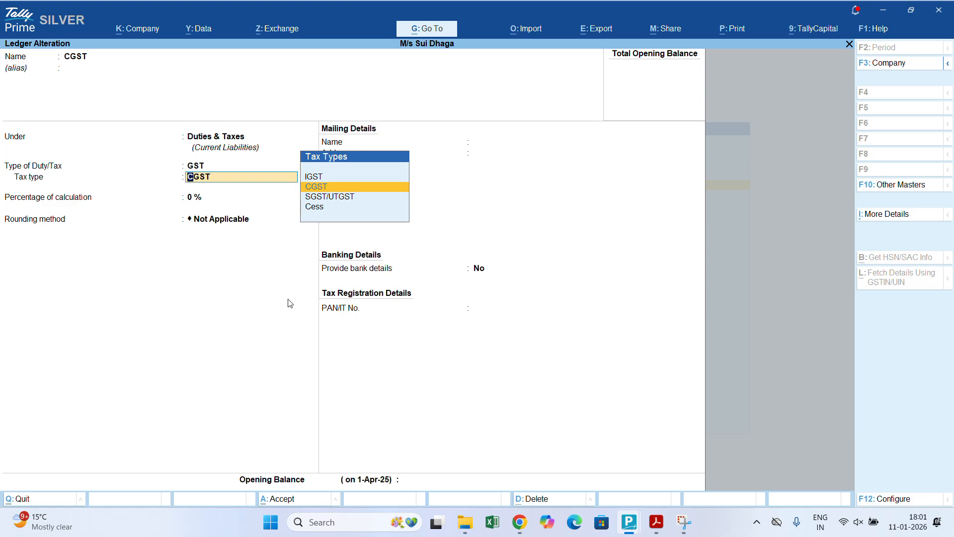
key("BackSpace")
key("Escape")
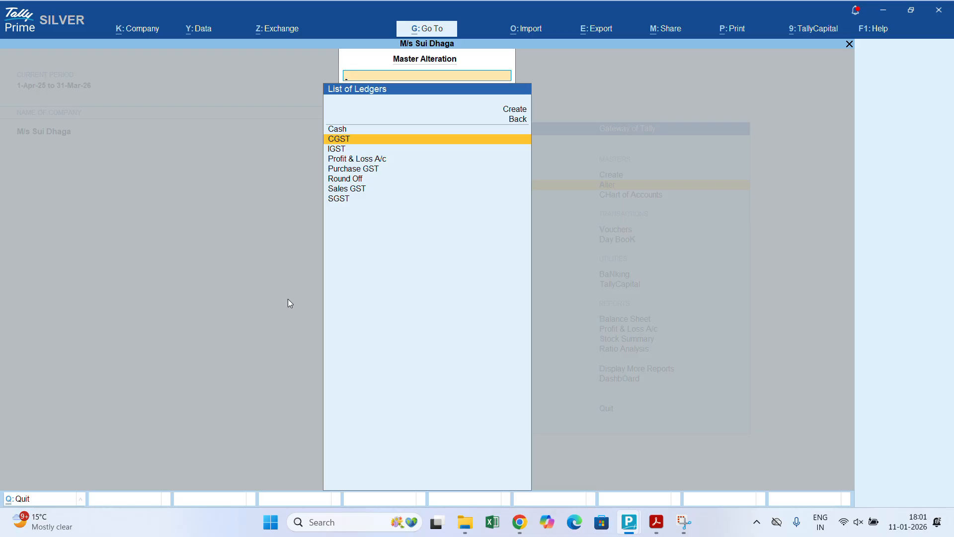
- Review the SGST ledger's group, type of duty and tax type, and exit it without saving
key("Down")
key("Down")
key("Down")
key("Down")
key("Down")
key("Down")
key("Return")
key("Return")
key("Return")
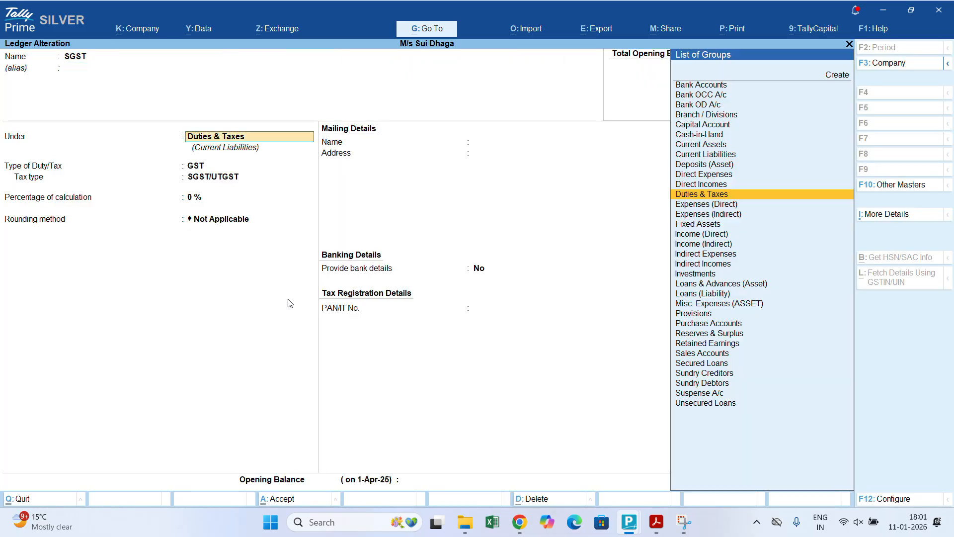
key("Return")
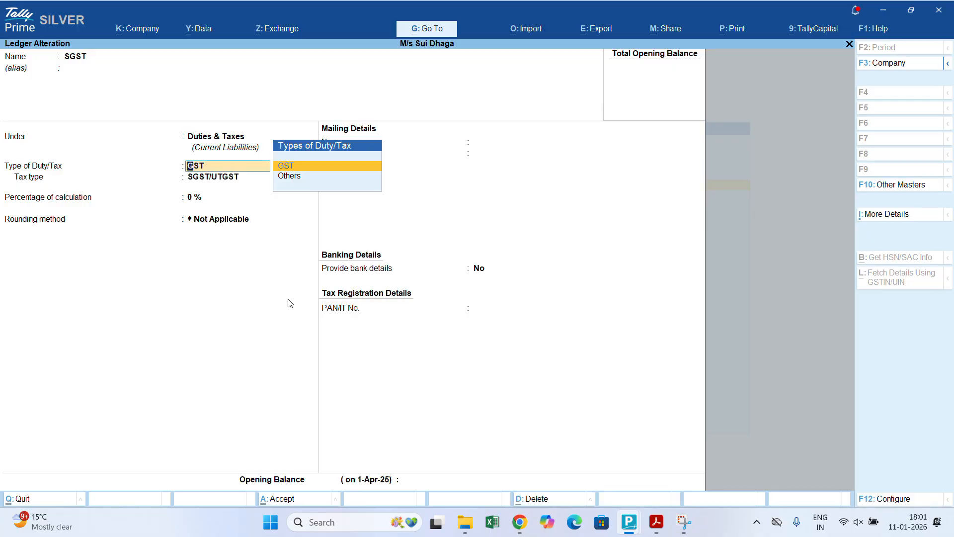
key("Return")
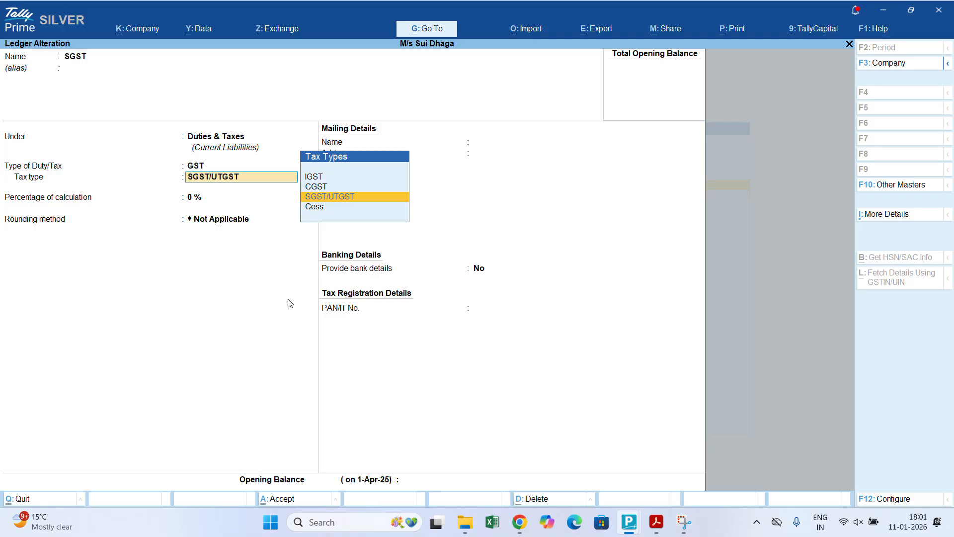
key("BackSpace")
key("Escape")
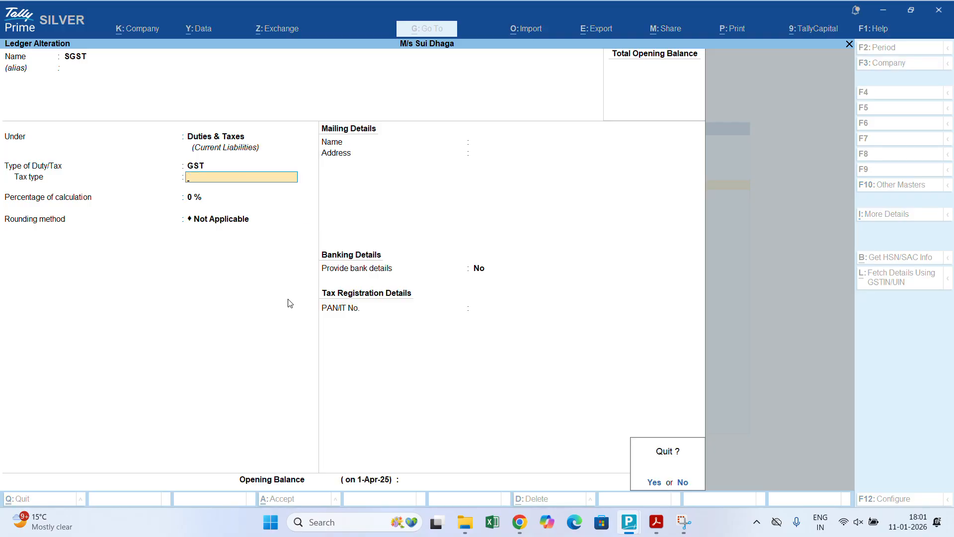
key("Return")
- View the IGST ledger's details and close it
key("Up")
key("Up")
key("Up")
key("Up")
key("Up")
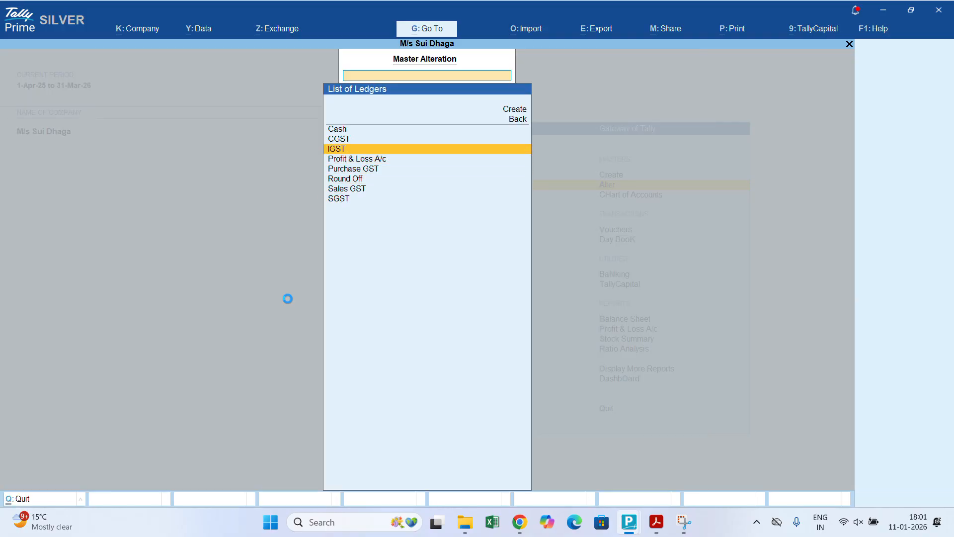
key("Return")
key("Escape")
- Review the Purchase GST ledger's group, GST applicability and type of supply, and exit it without saving
key("Down")
key("Down")
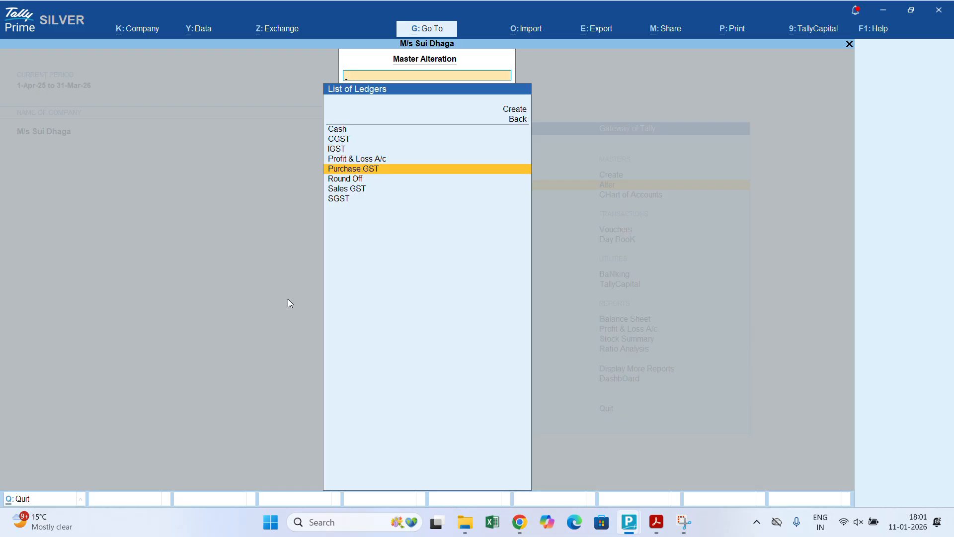
key("Return")
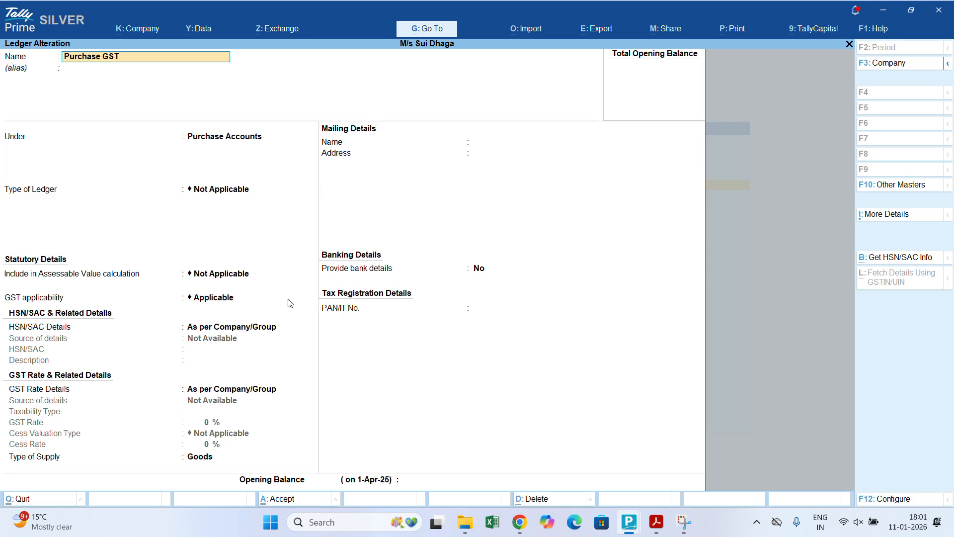
key("Return")
key("Return")
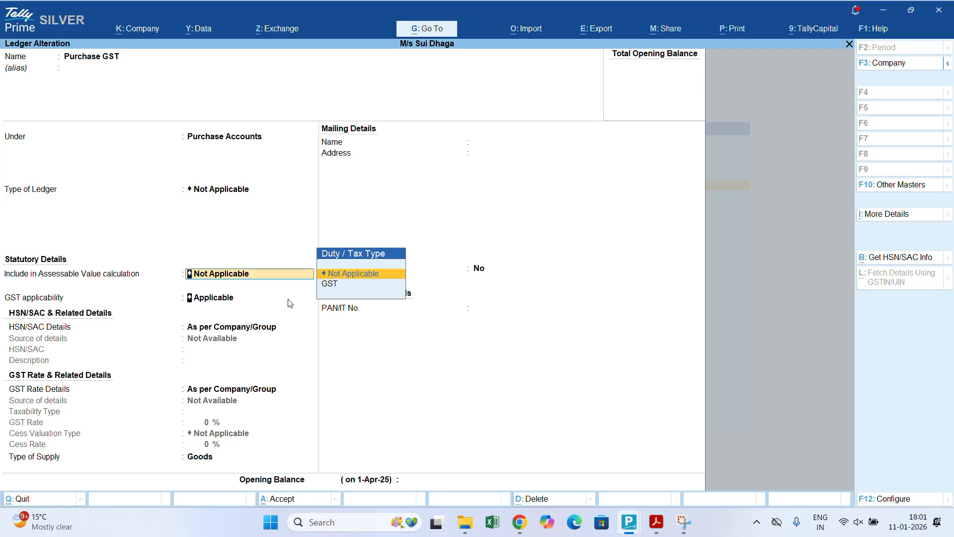
key("Return")
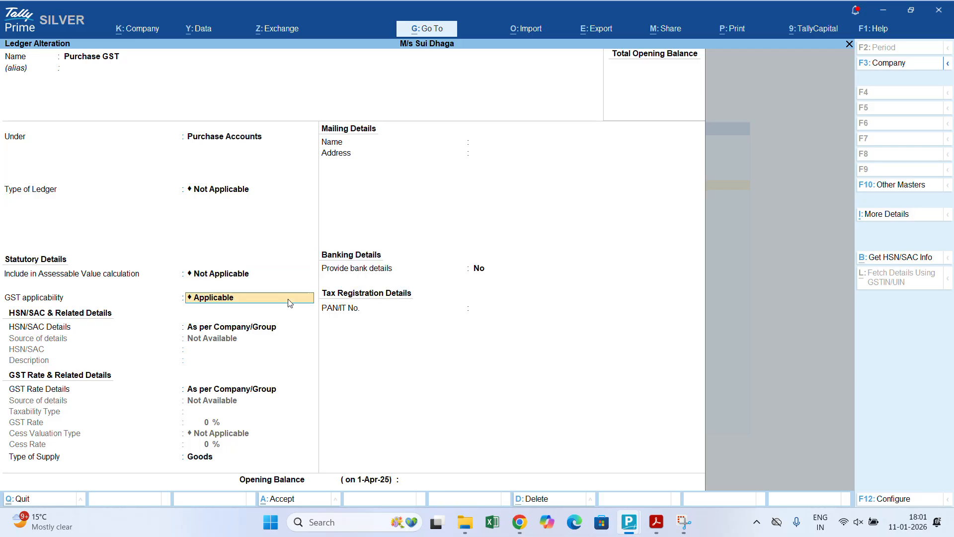
key("Return")
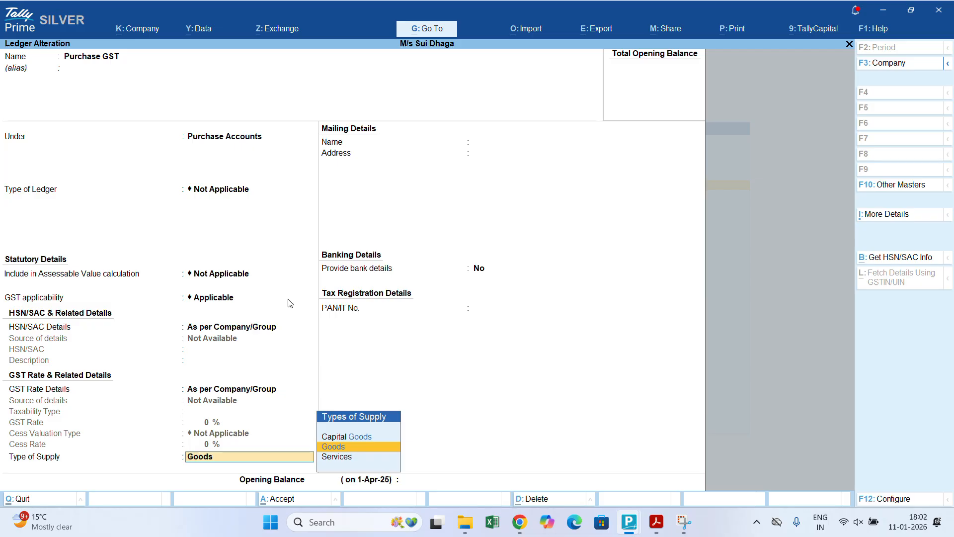
key("Escape")
key("y")
- Review the Sales GST ledger's group, GST applicability and type of supply, and return to the Gateway of Tally without saving
key("Down")
key("Down")
key("Return")
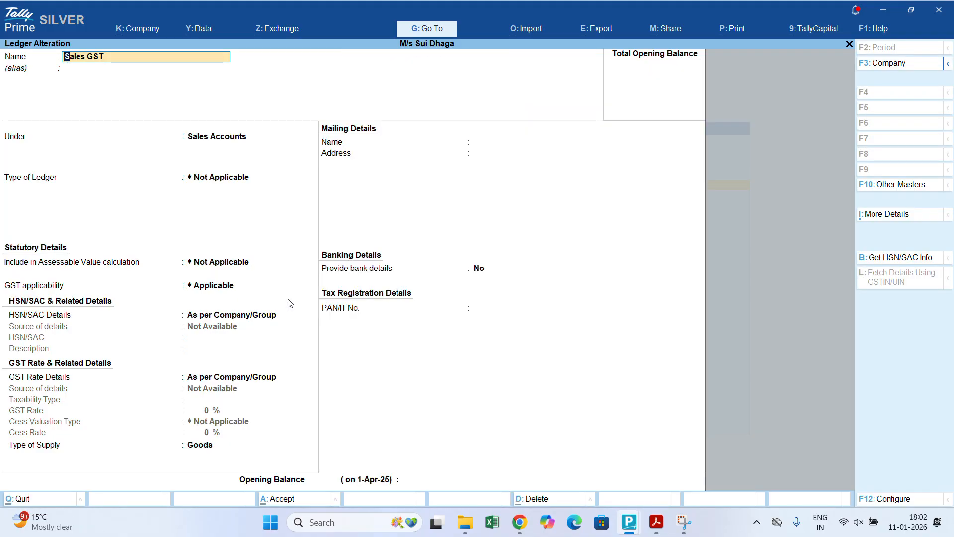
key("Return")
key("Return")
key("Return")
key("Return")
key("Return")
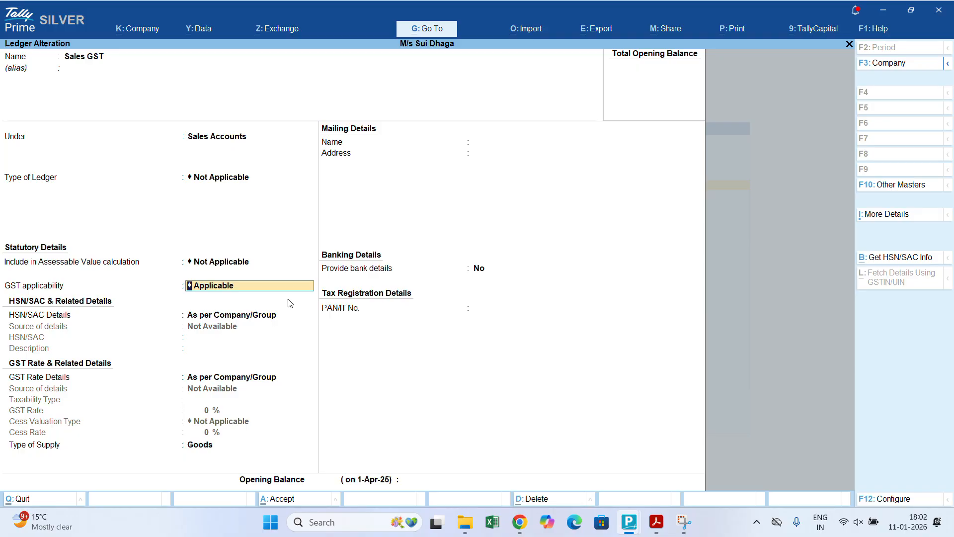
key("Return")
key("Return")
key("Return")
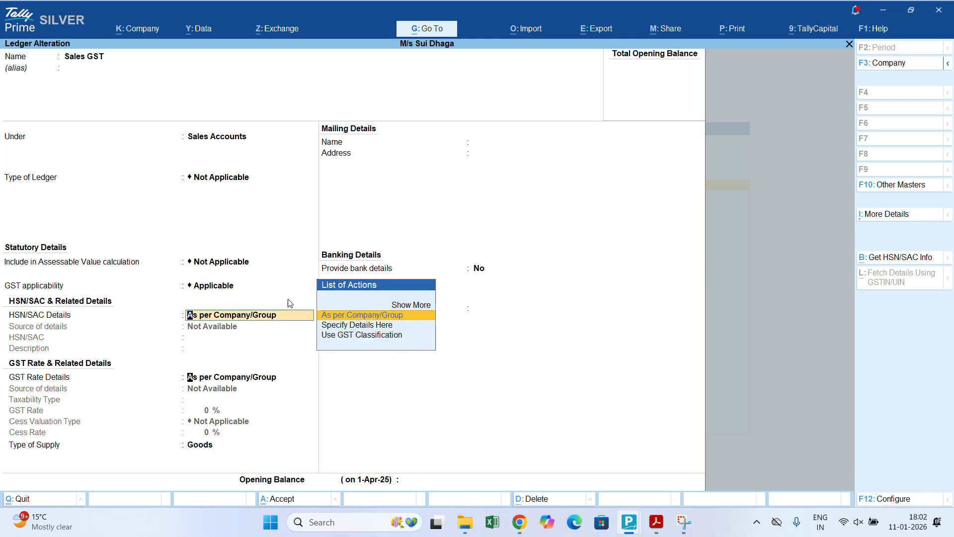
key("Escape")
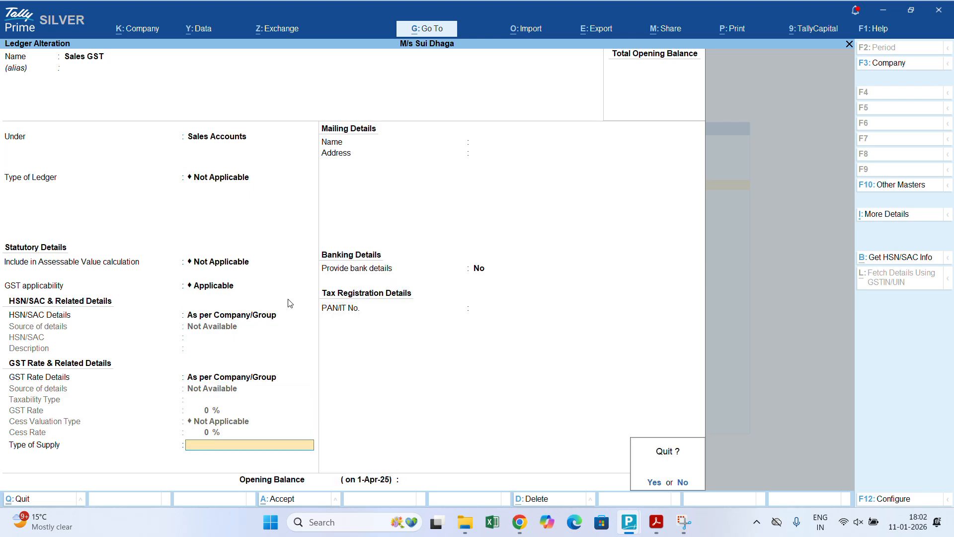
key("y")
key("Escape")
key("Escape")
key("Escape")
key("Escape")
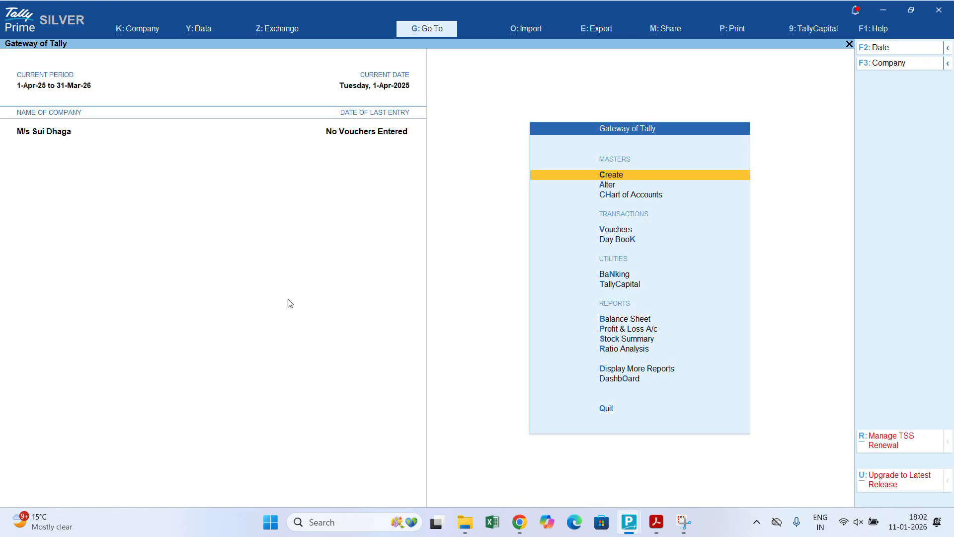
key("Return")
key("Down")
key("Down")
key("Down")
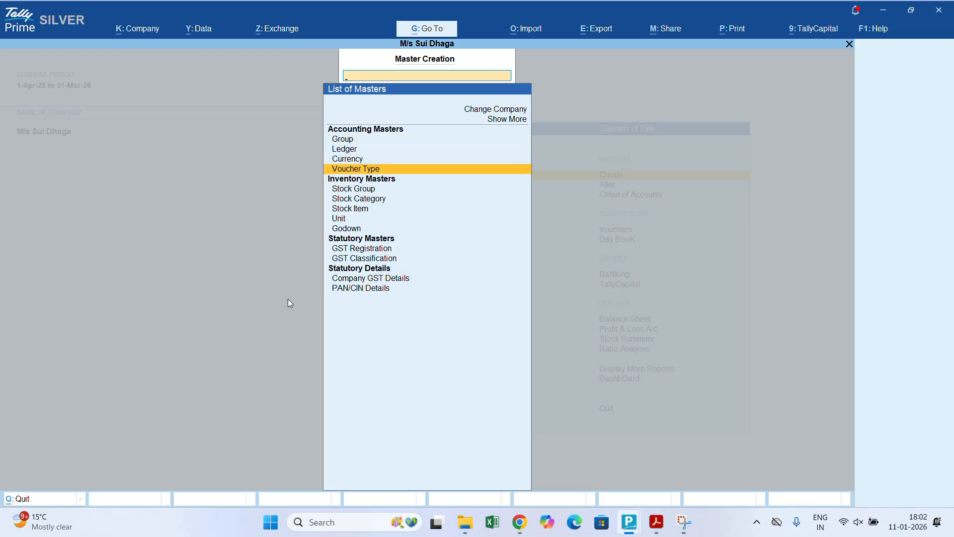
key("Return")
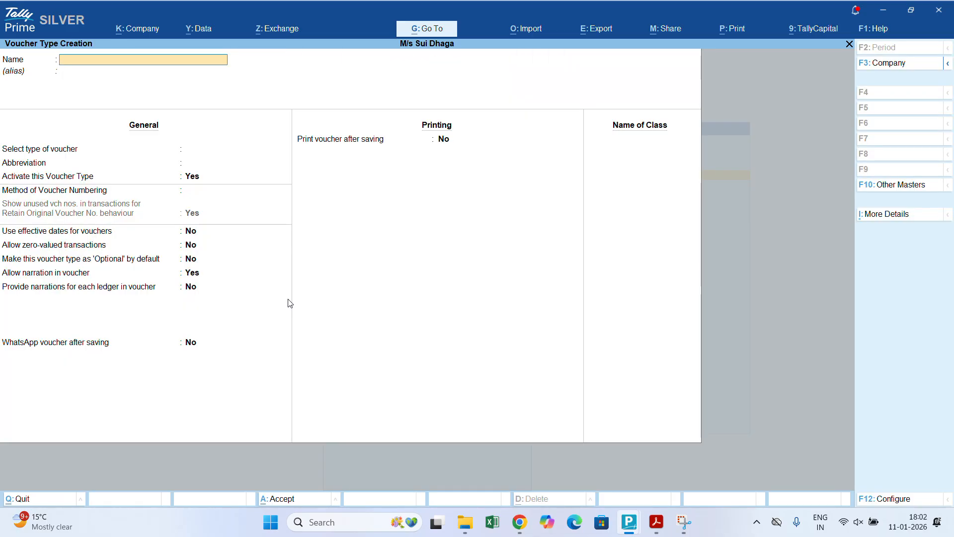
key("Escape")
key("y")
key("Escape")
- View the Sales voucher entry screen and return to the Gateway of Tally
key("v")
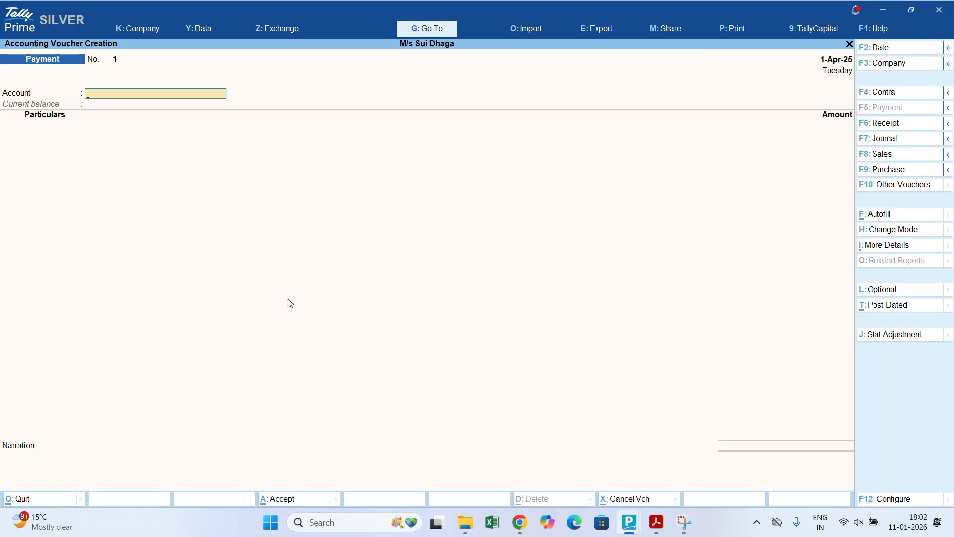
key("F8")
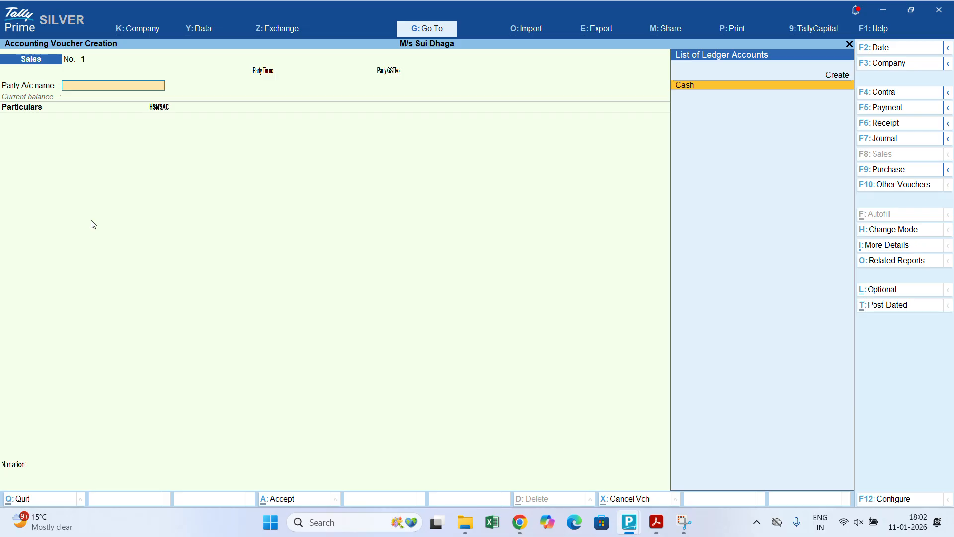
key("Escape")
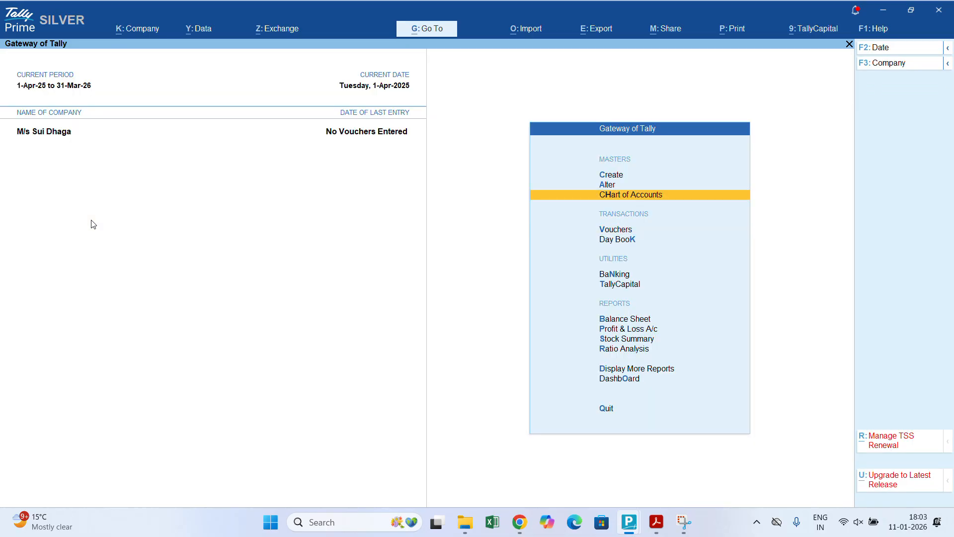
- Start creating a new voucher type master named Tax Invoice, leaving its alias blank
key("Up")
key("Up")
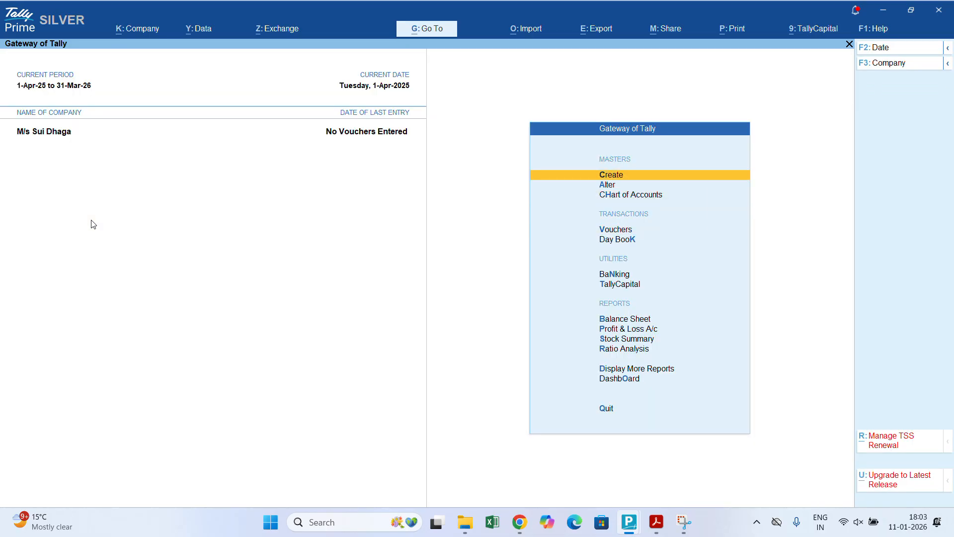
key("Return")
key("Down")
key("Down")
key("Down")
key("Return")
type("Tax Invoice")
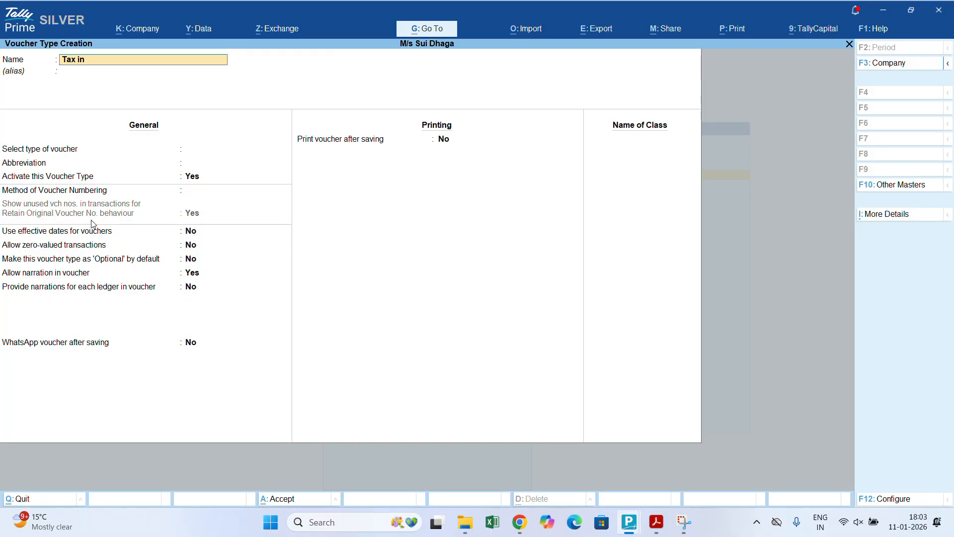
key("Return")
key("Return")
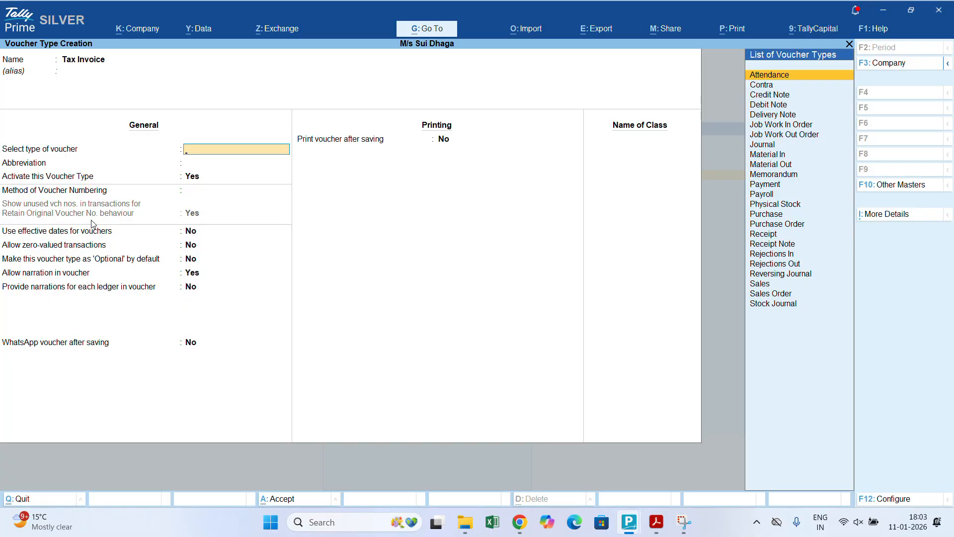
- Base the Tax Invoice voucher type on Sales, keeping the abbreviation Sale and the voucher type activated
type("sal")
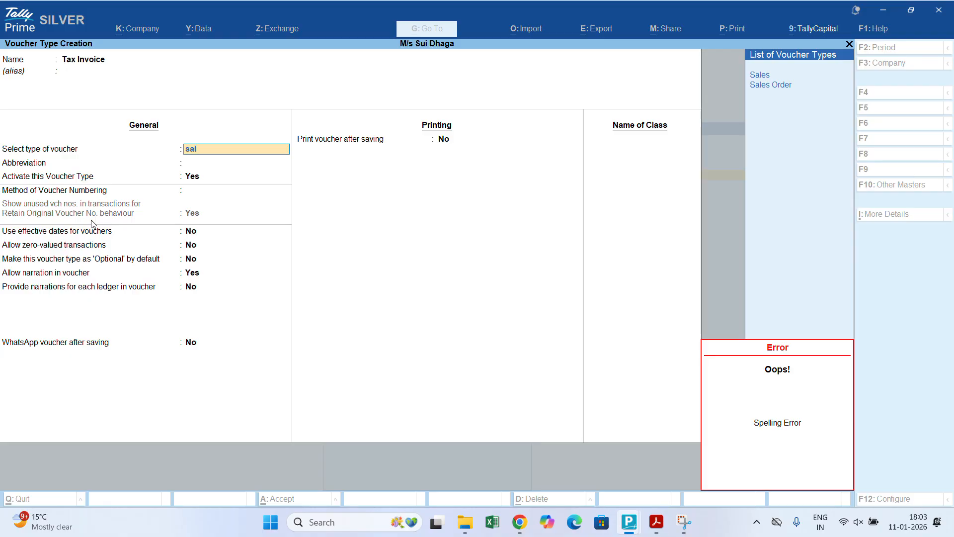
key("Return")
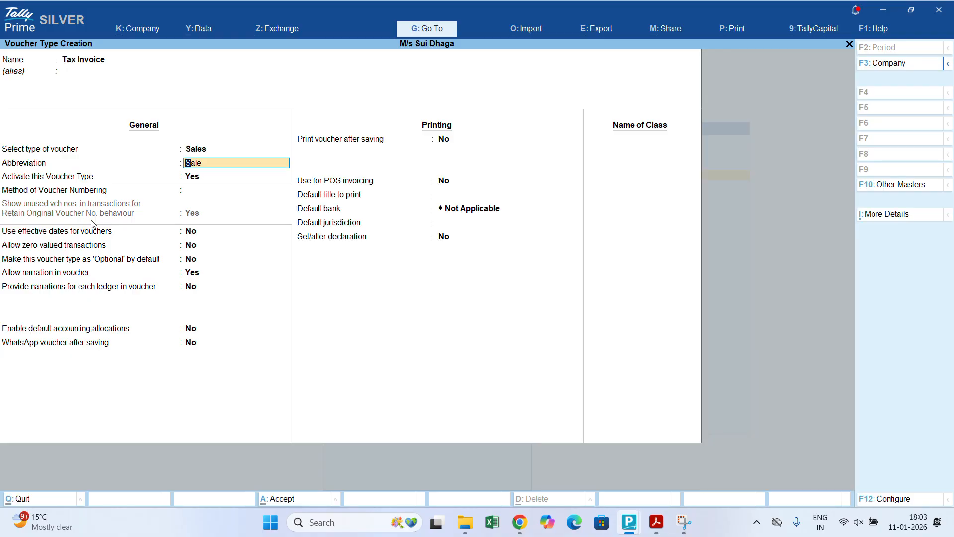
key("Return")
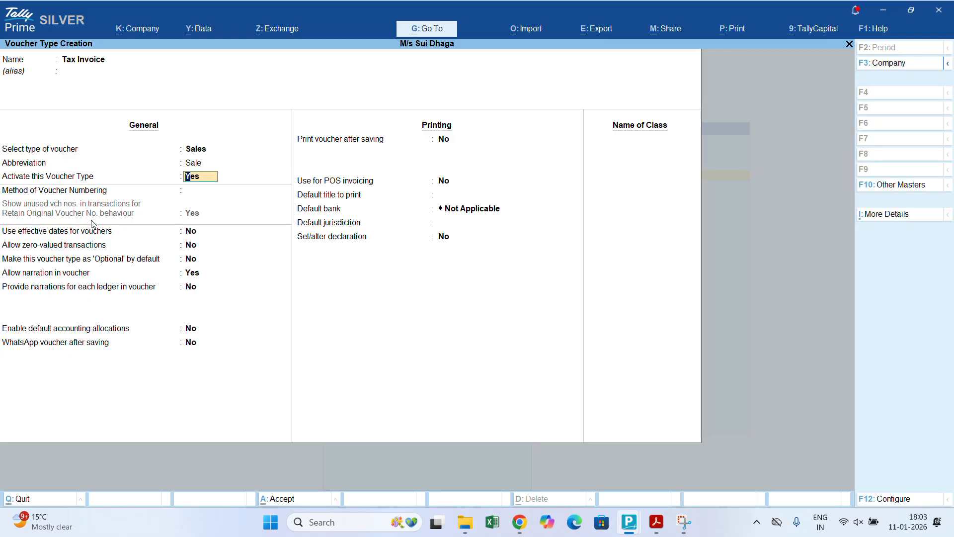
key("Return")
- Set voucher numbering to Automatic with Retain Original Voucher No., no additional numbering details, and unused voucher numbers shown
key("Down")
key("Up")
key("Return")
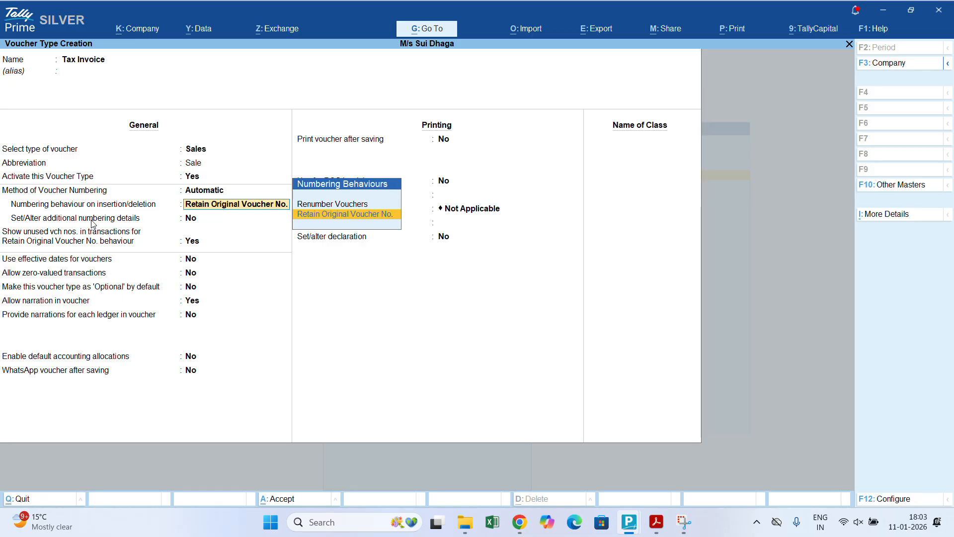
key("Return")
key("Return")
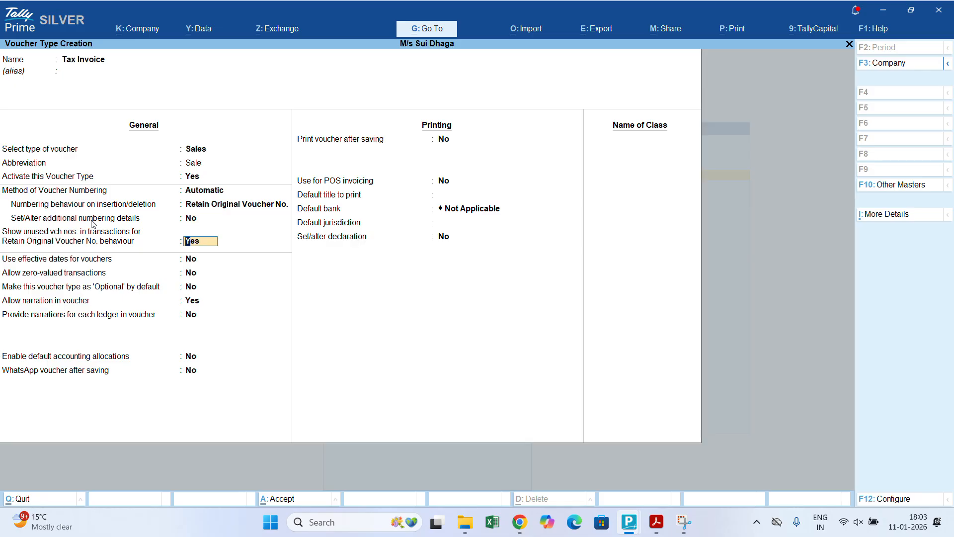
key("Return")
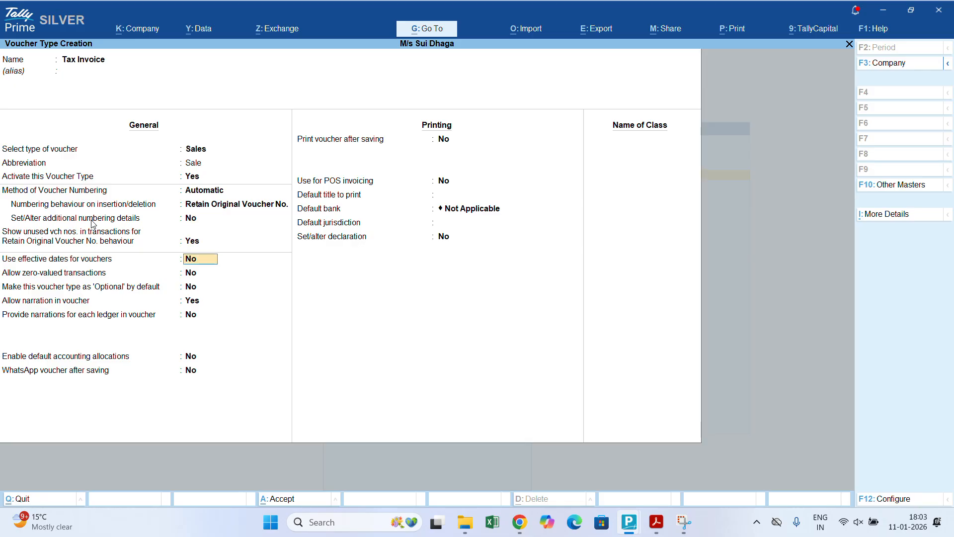
- Keep the effective-date, zero-valued, optional and narration defaults, enable default accounting allocations, and choose to set the default accounting entries
key("Return")
key("Return")
key("Return")
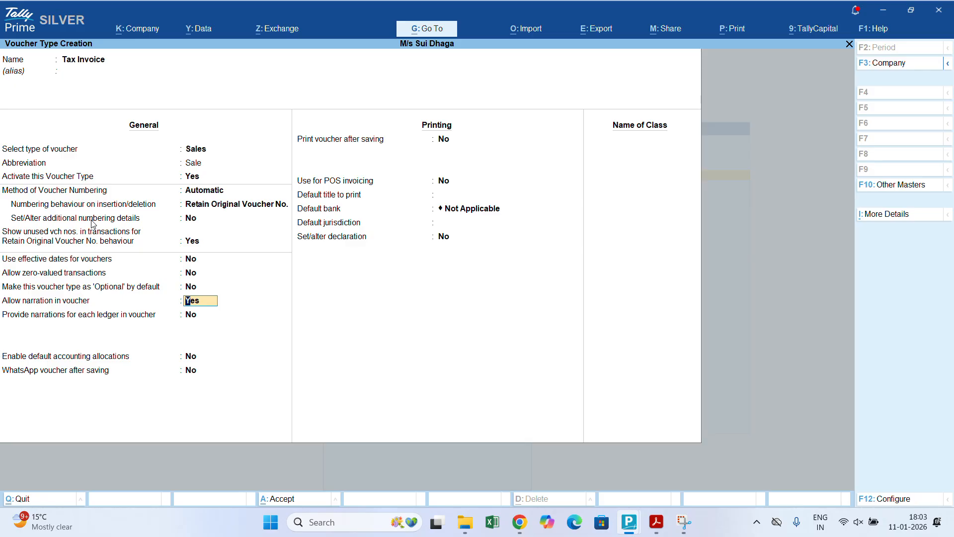
key("Up")
key("Up")
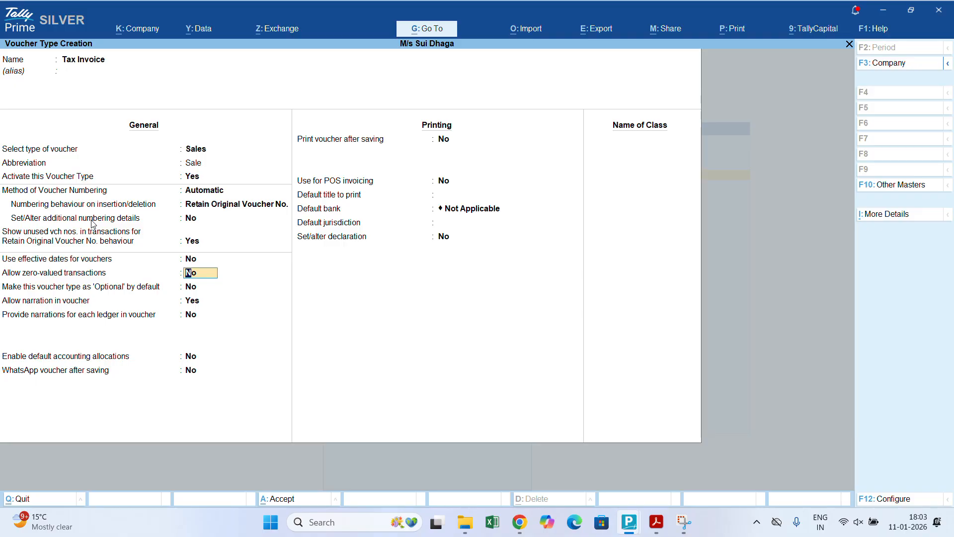
key("Down")
key("Down")
key("Down")
key("Down")
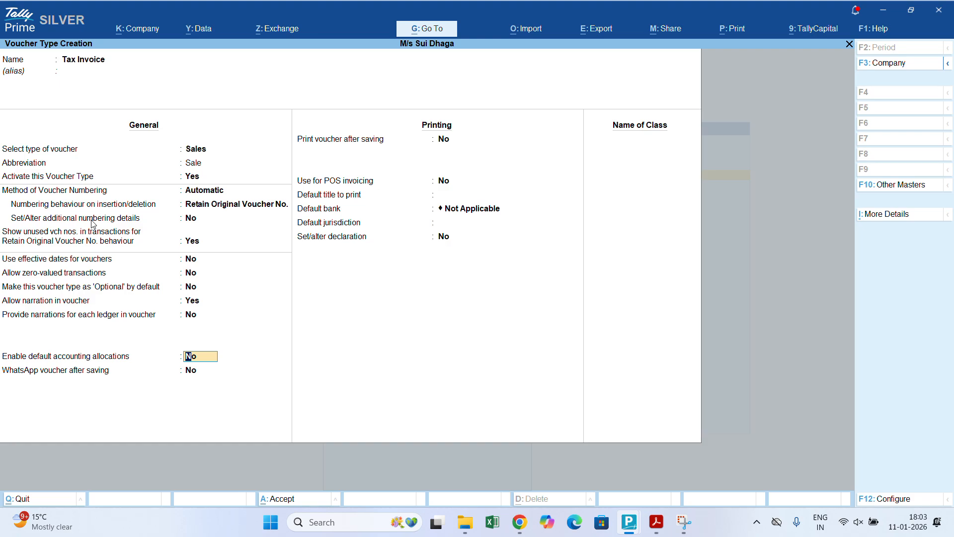
type("y")
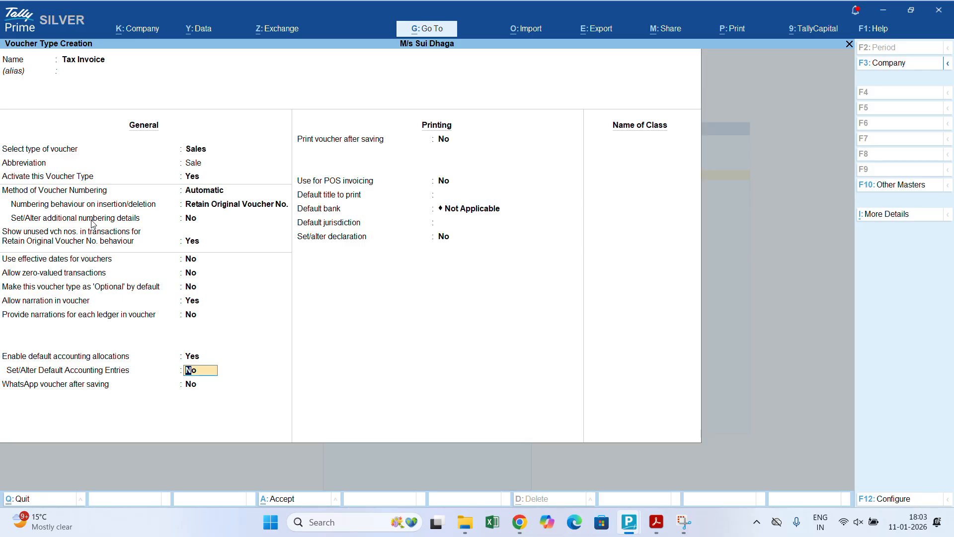
type("y")
key("Return")
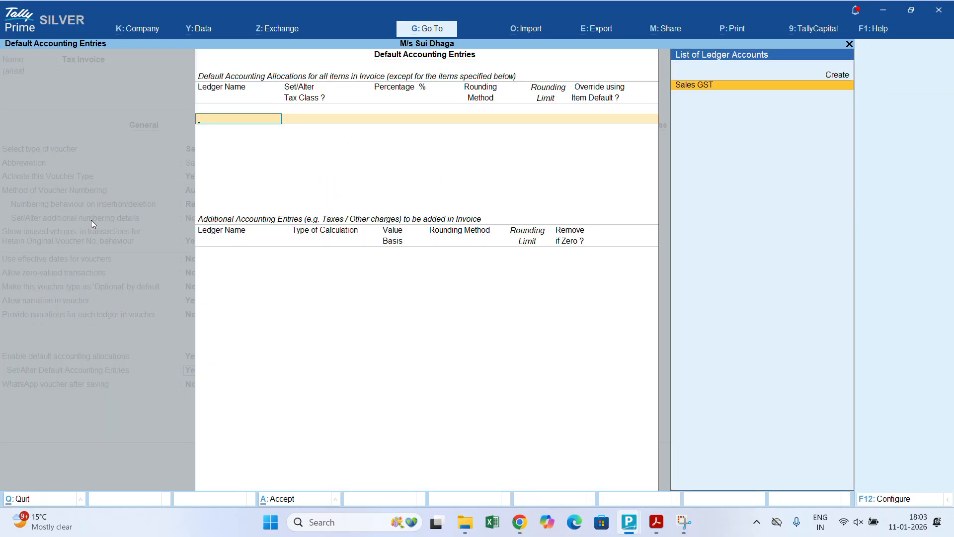
- Allocate all invoice items to the Sales GST ledger at 100%, without a tax class or item-default override
key("Return")
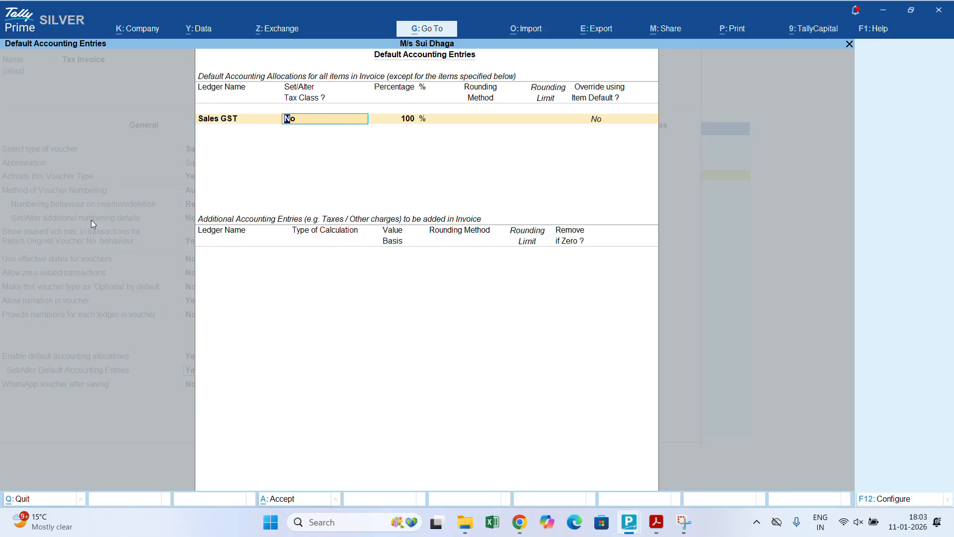
key("Return")
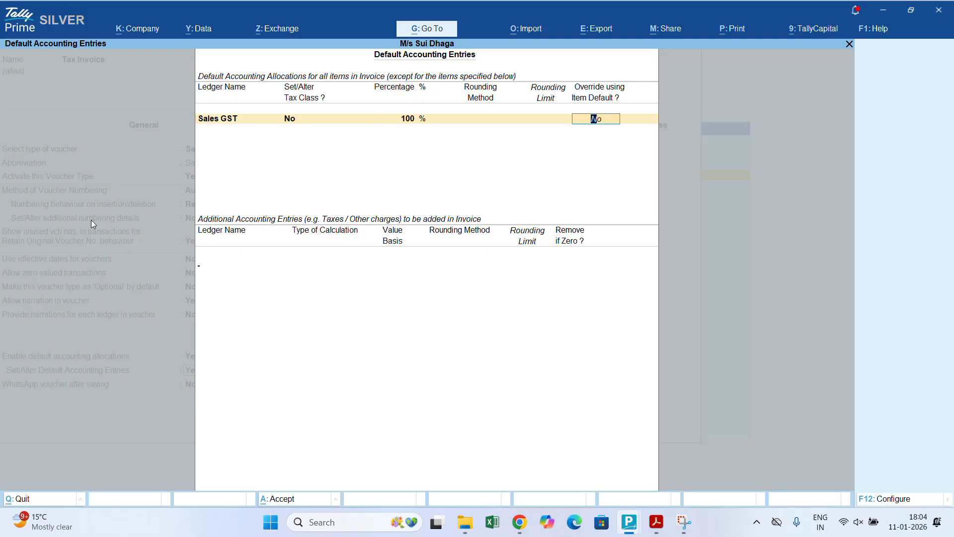
key("Return")
- Add the CGST, SGST and IGST ledgers as additional accounting entries, each with Remove if Zero set to Yes
type("Cg")
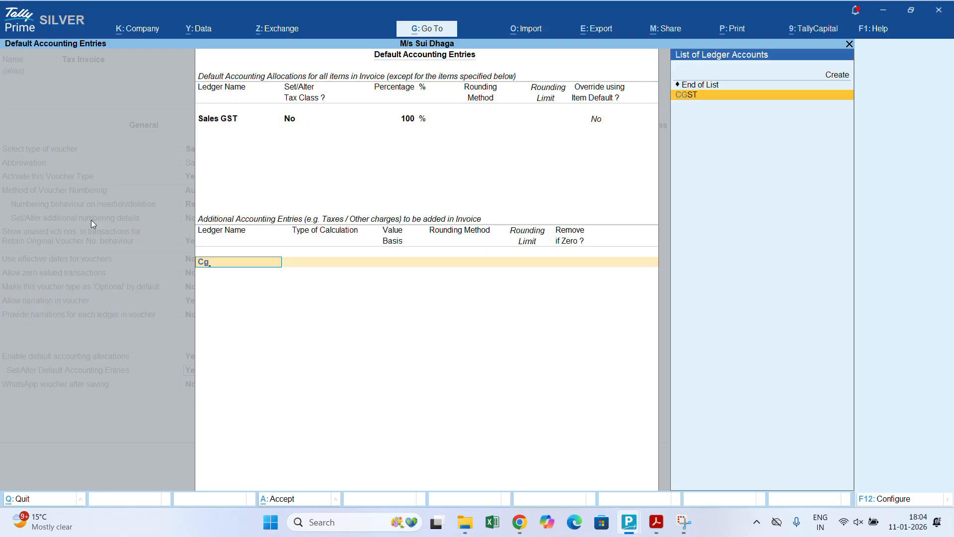
key("Return")
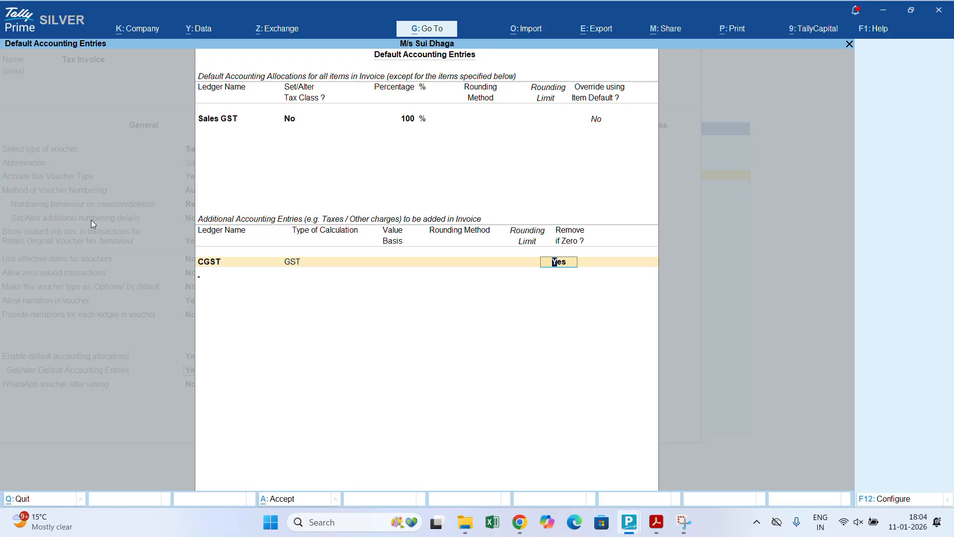
key("Return")
type("Sg")
key("Return")
key("Return")
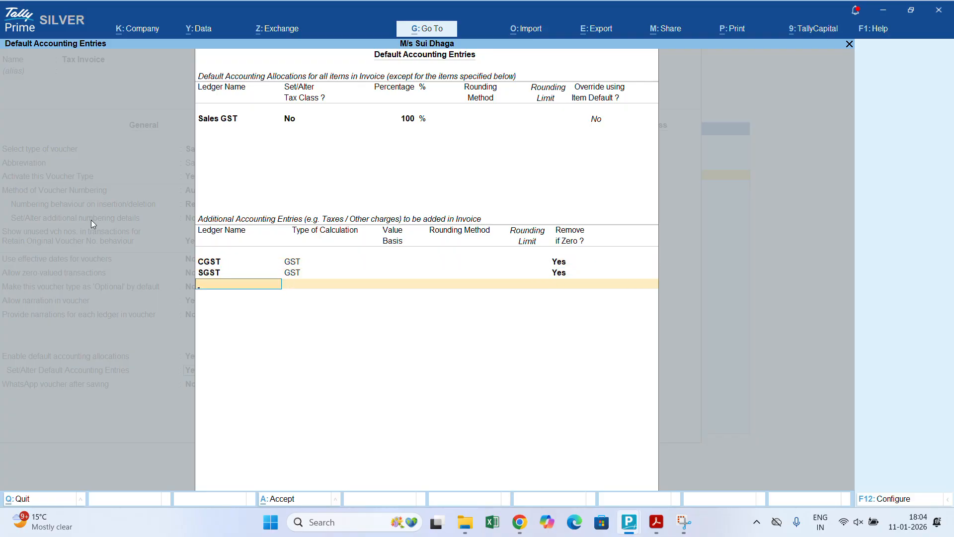
type("Ig")
key("Return")
key("Return")
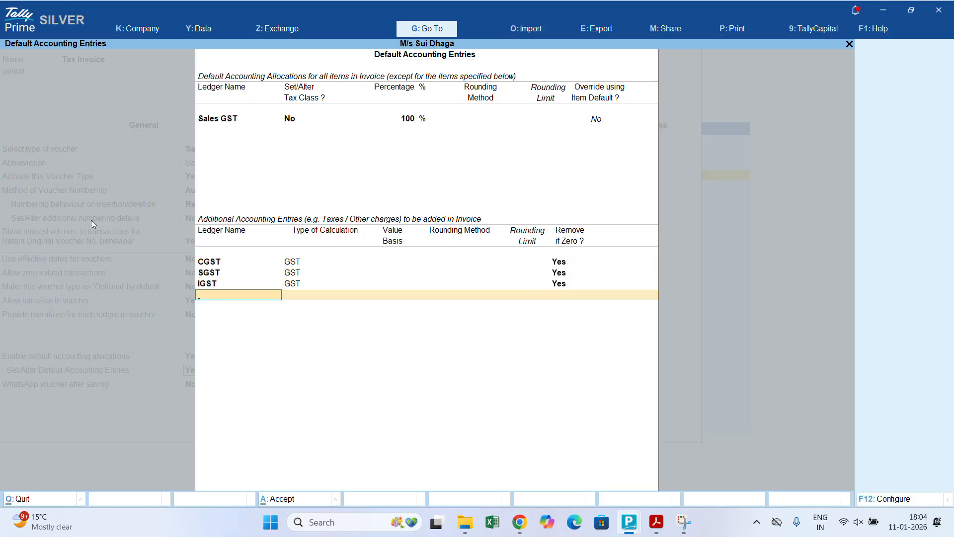
- Add the Round Off ledger with As Total Amount Rounding, Normal Rounding and limit 1, and accept the default accounting entries
type("Rou")
key("Return")
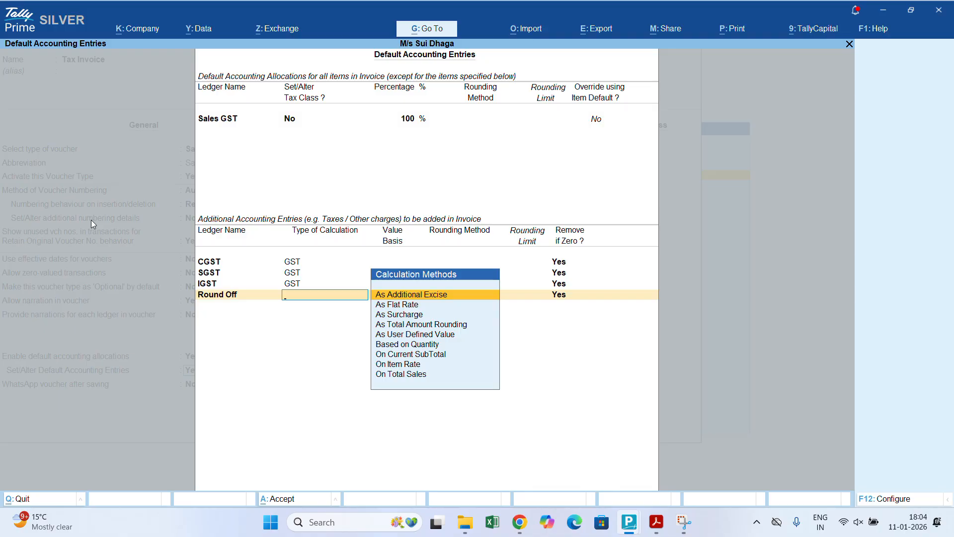
key("Down")
key("Down")
key("Down")
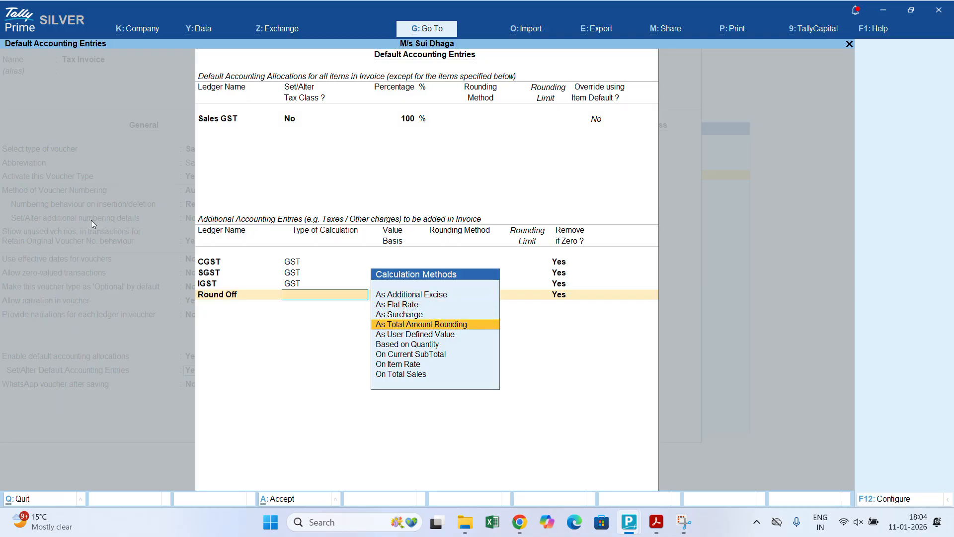
key("Return")
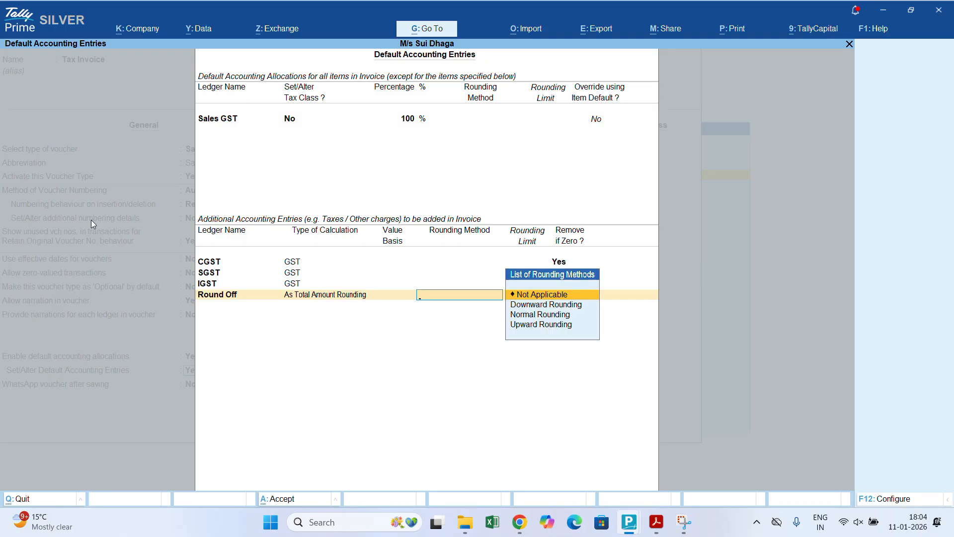
key("Down")
key("Down")
key("Return")
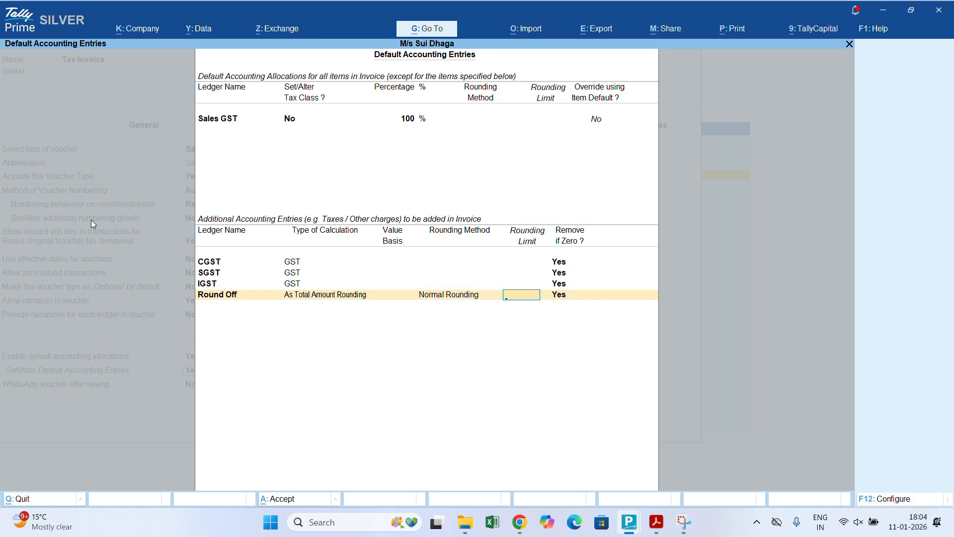
key("Return")
key("ctrl")
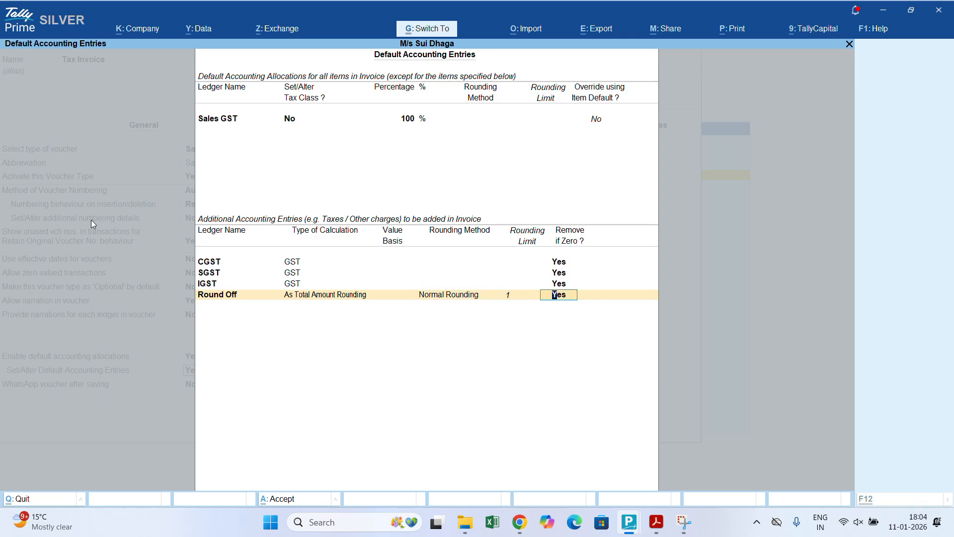
key("ctrl+a")
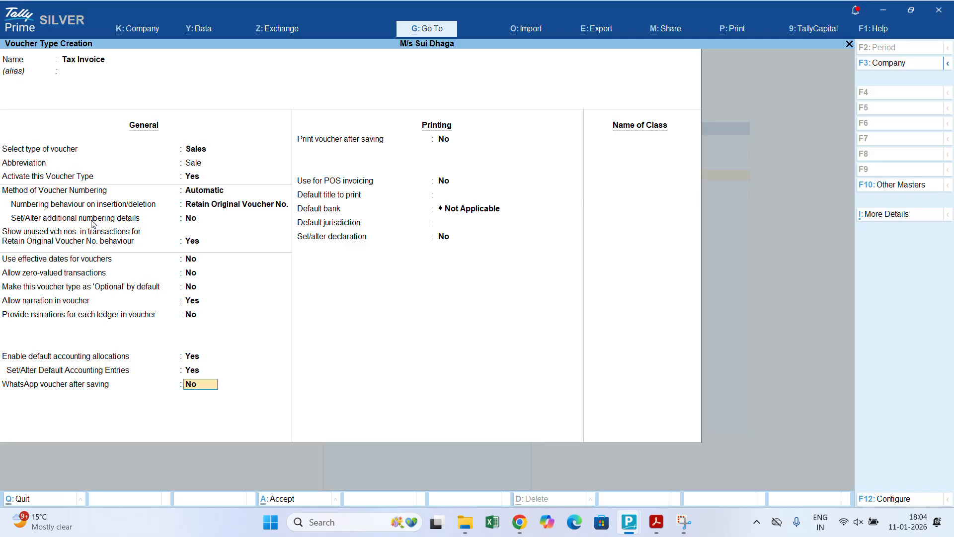
- Set the default title to print as Tax Invoice, keeping WhatsApp, print-after-saving and POS invoicing at No and the bank Not Applicable
key("Return")
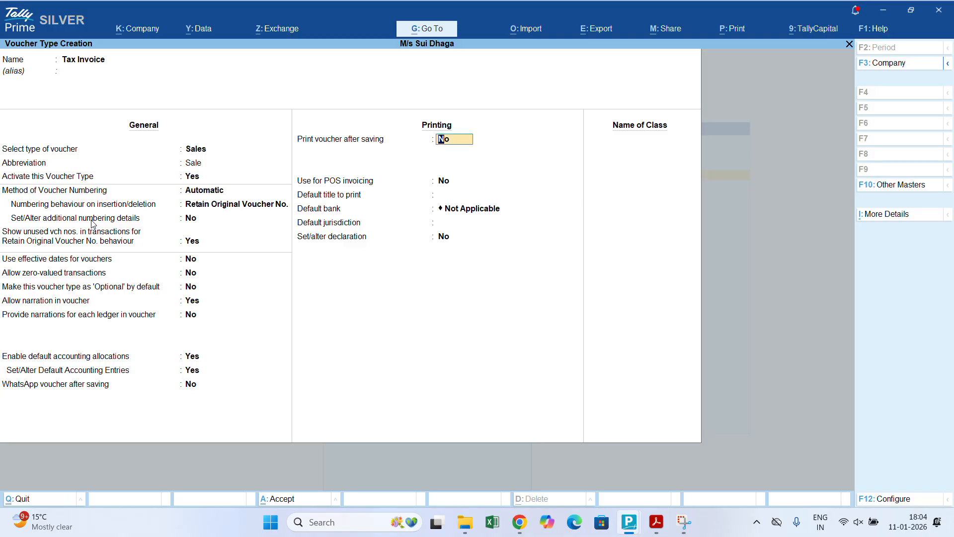
key("Return")
key("Return")
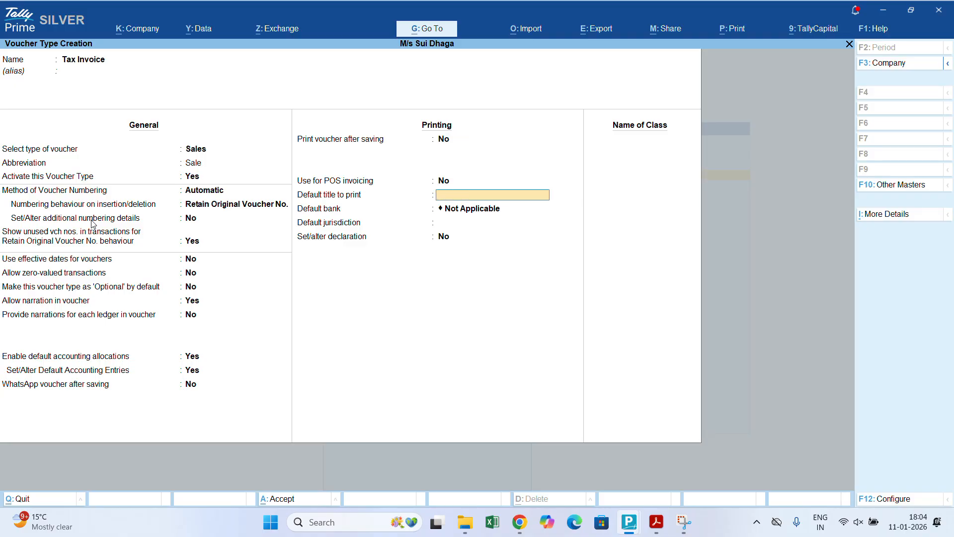
type("Tax ino")
key("BackSpace")
type("voice")
key("Return")
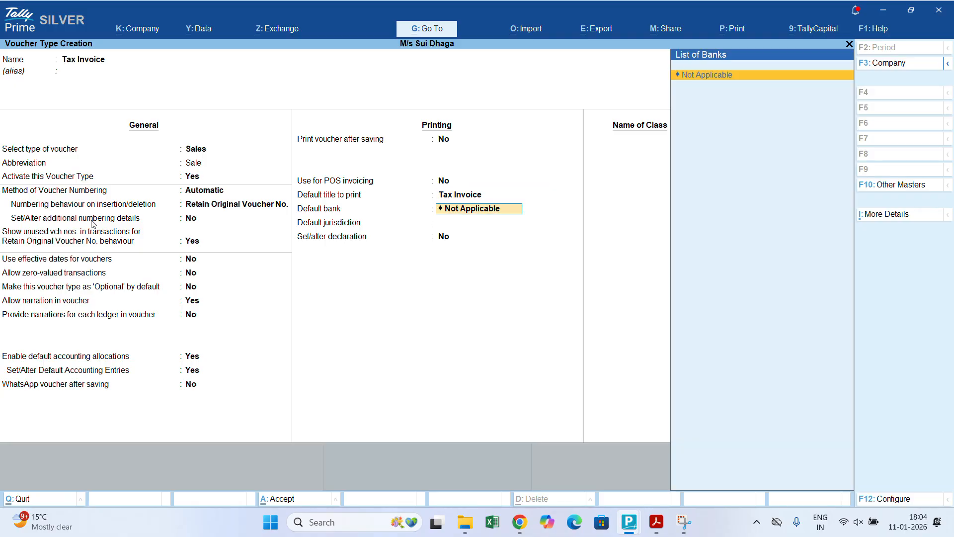
key("Return")
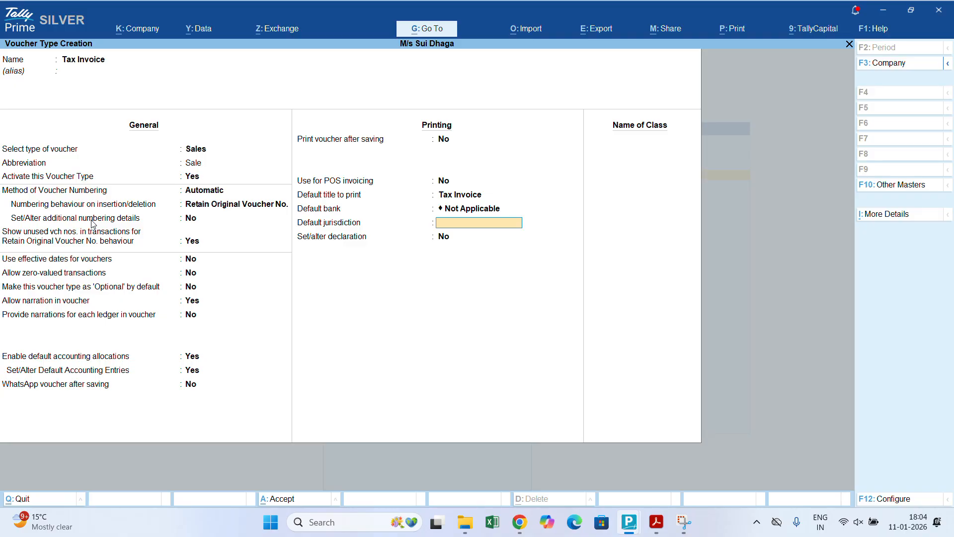
- Leave the default jurisdiction blank, set the declaration option to No, and save the Tax Invoice voucher type
key("Return")
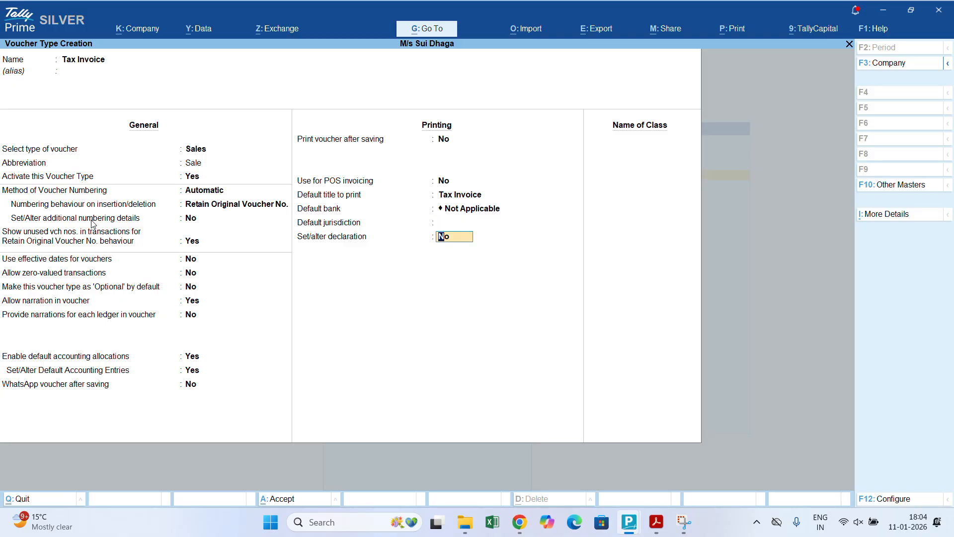
type("y")
key("Return")
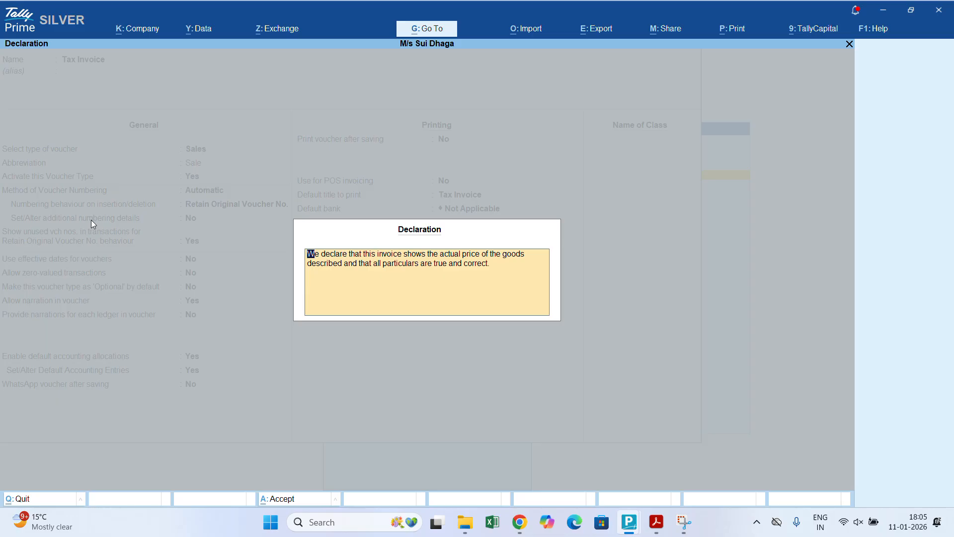
key("Escape")
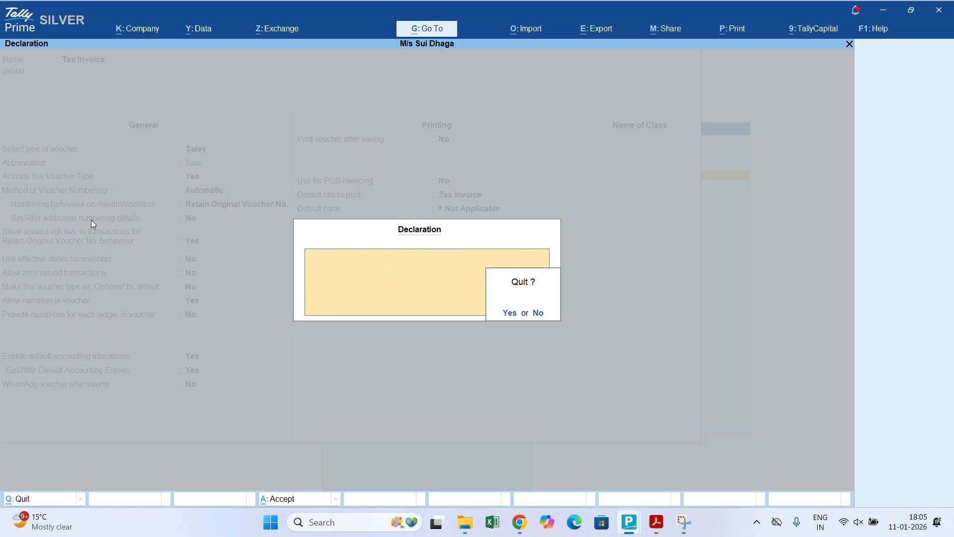
type("yn")
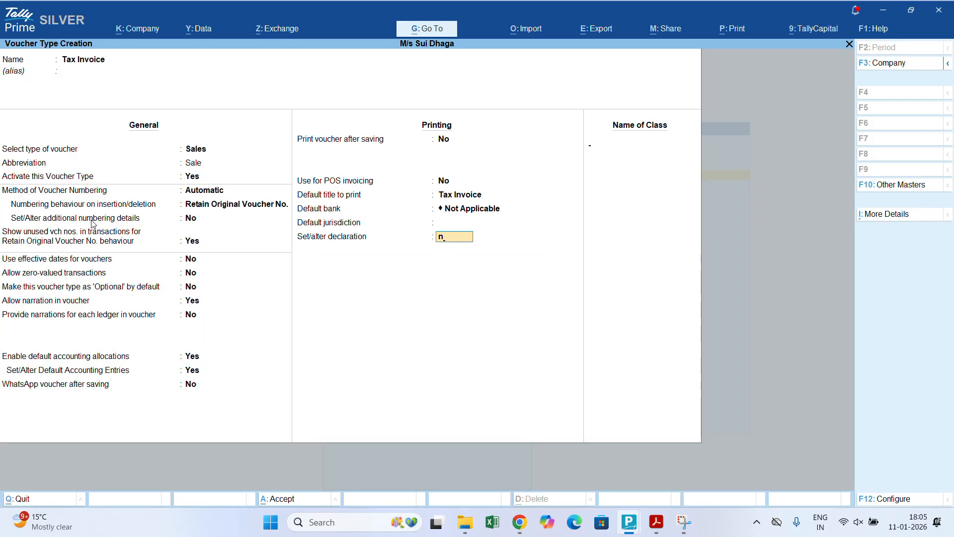
key("Return")
key("Return")
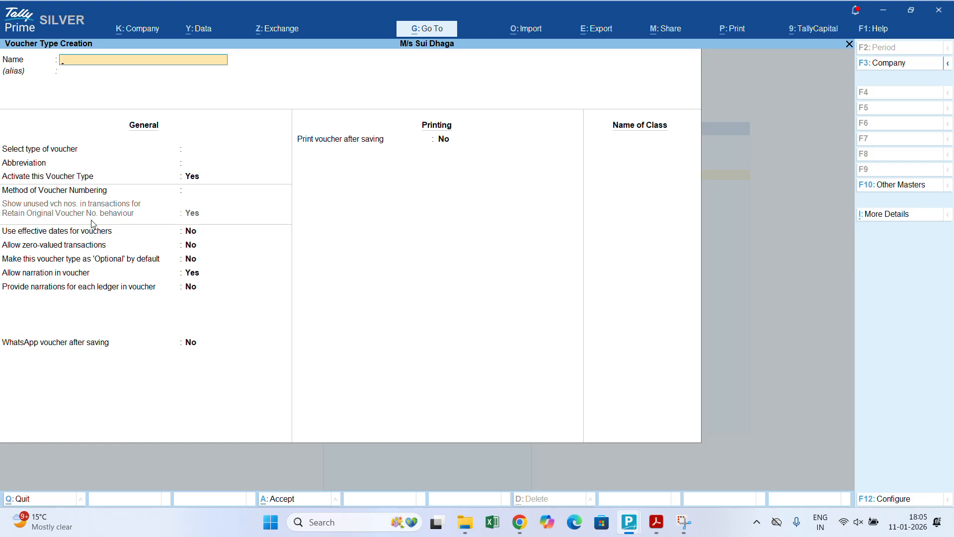
- Leave voucher type creation, open voucher entry, and choose Tax Invoice as the sales voucher type
key("Escape")
key("Escape")
key("Escape")
key("v")
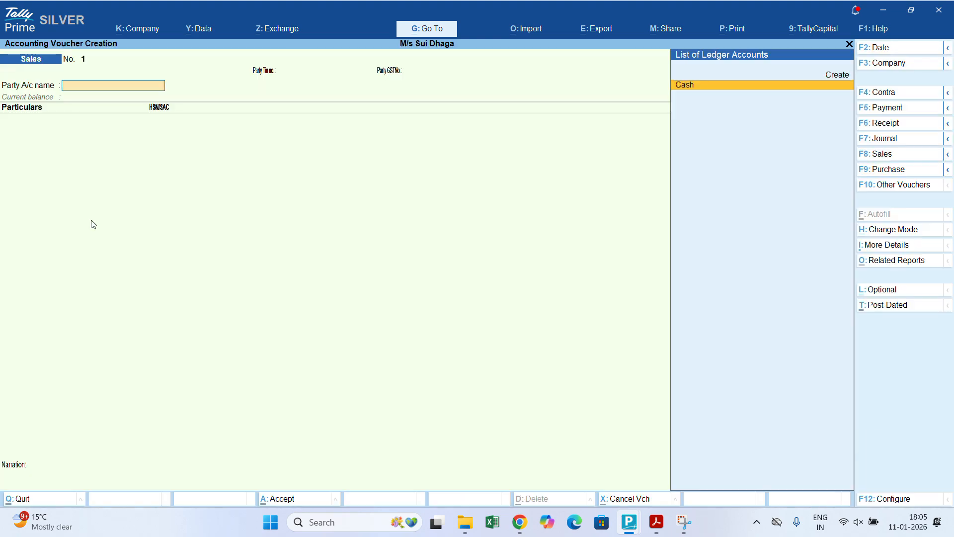
key("Escape")
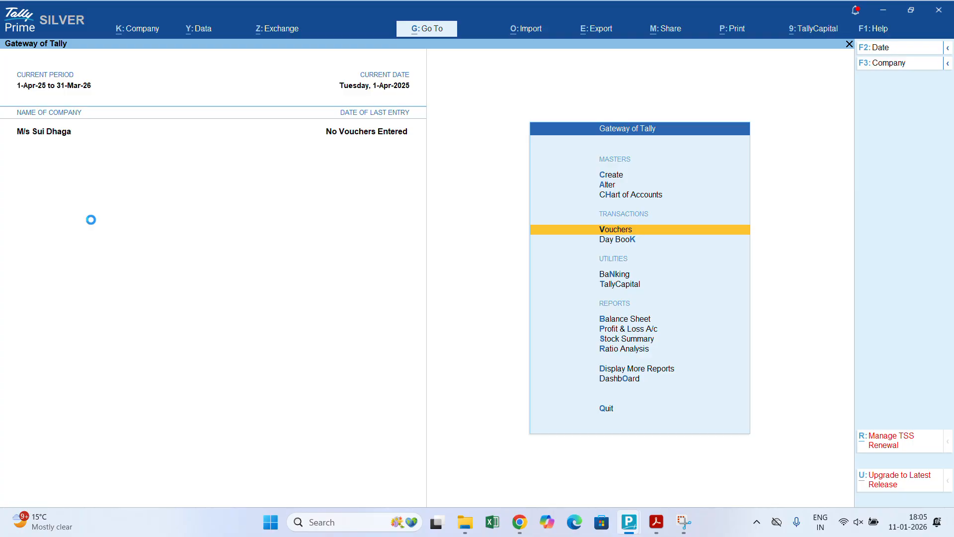
key("Return")
key("F8")
key("Down")
key("Up")
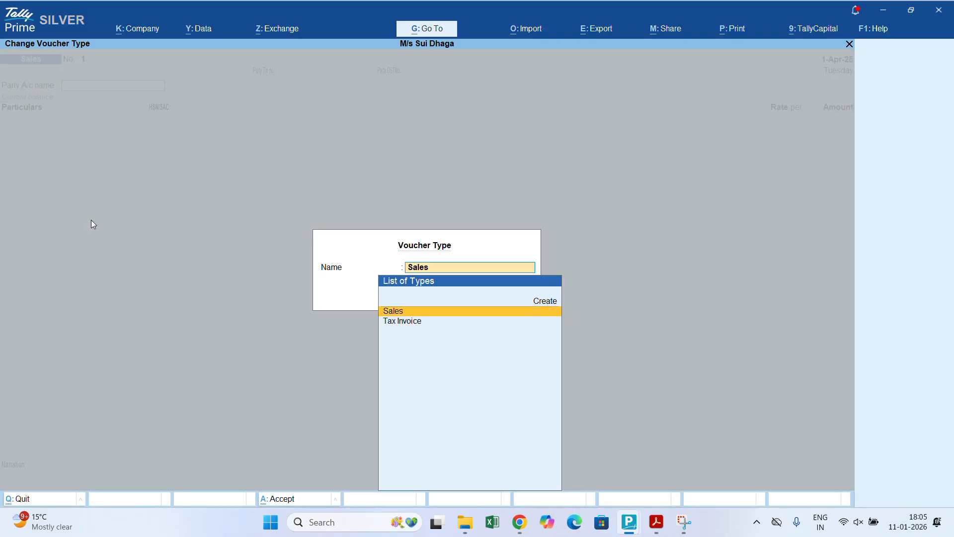
key("Down")
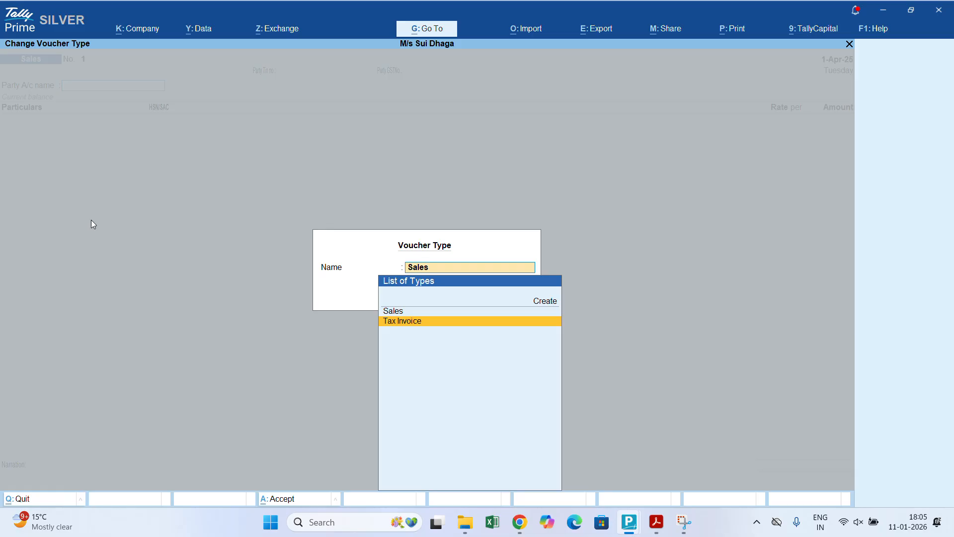